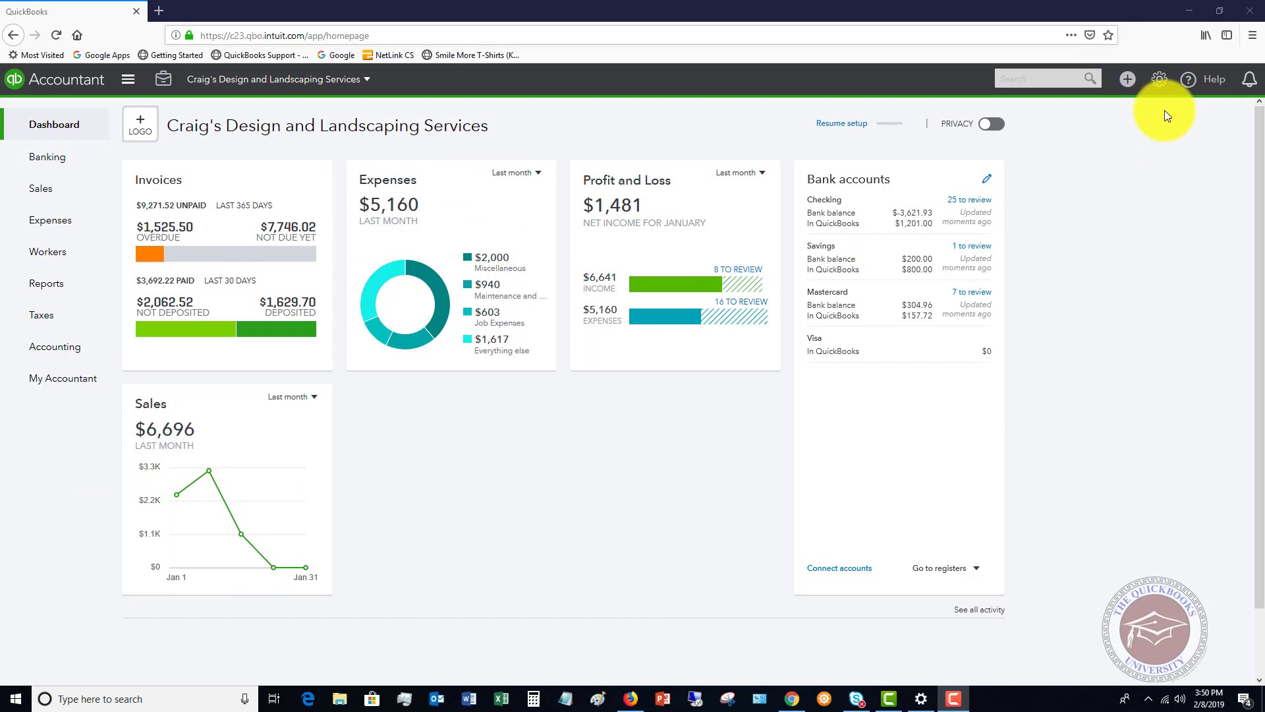
Step: Open the Chart of Accounts from the gear menu and scroll down to the Discounts given account
left_click(1160, 85)
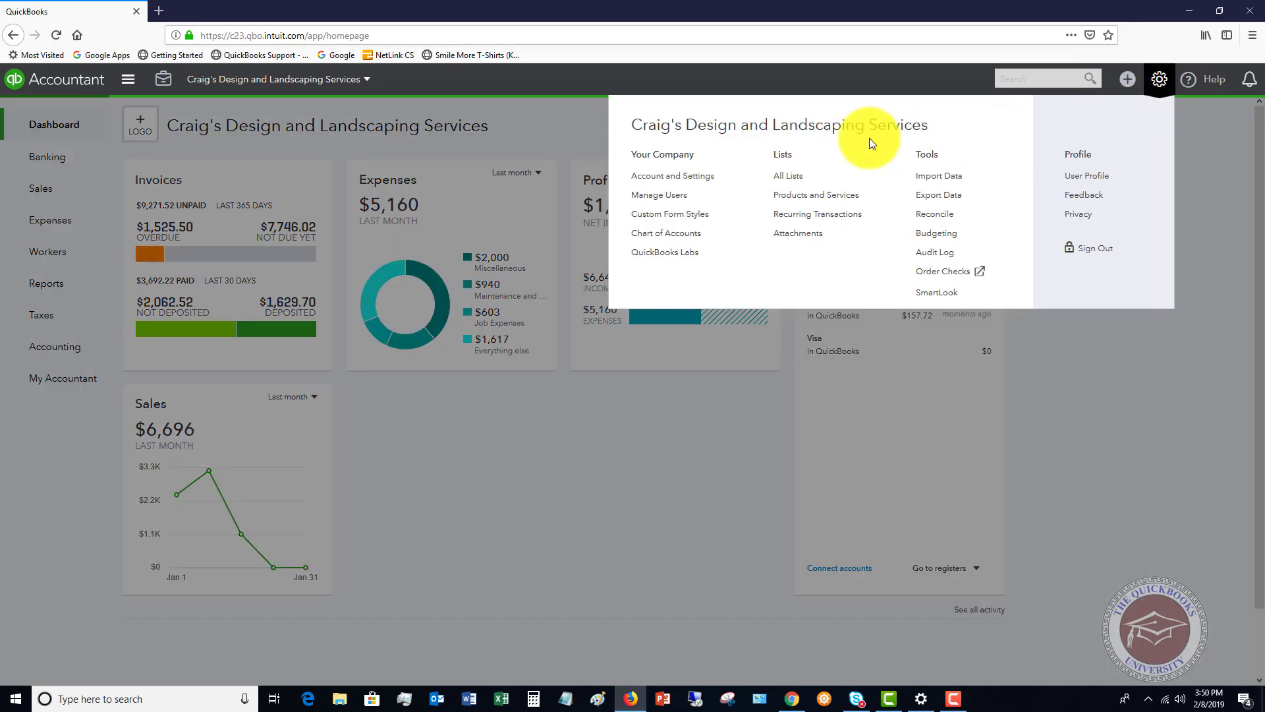
left_click(665, 233)
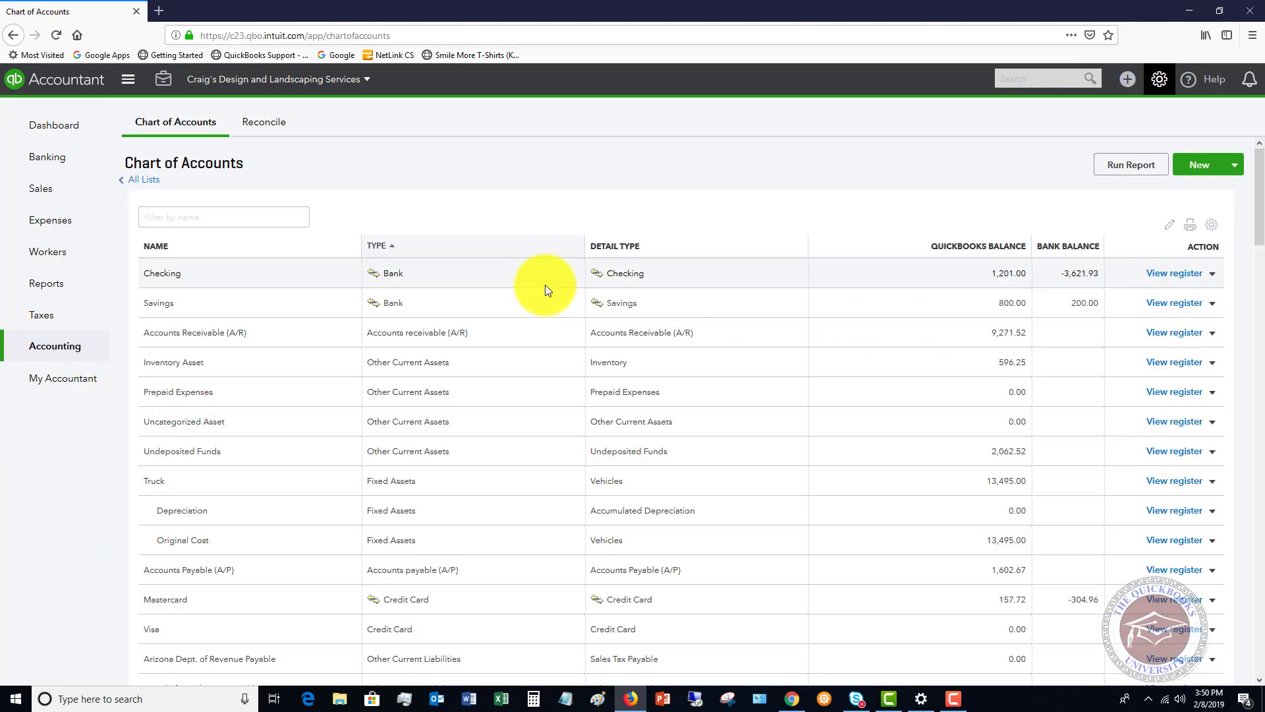
scroll(218, 312, "down", 4)
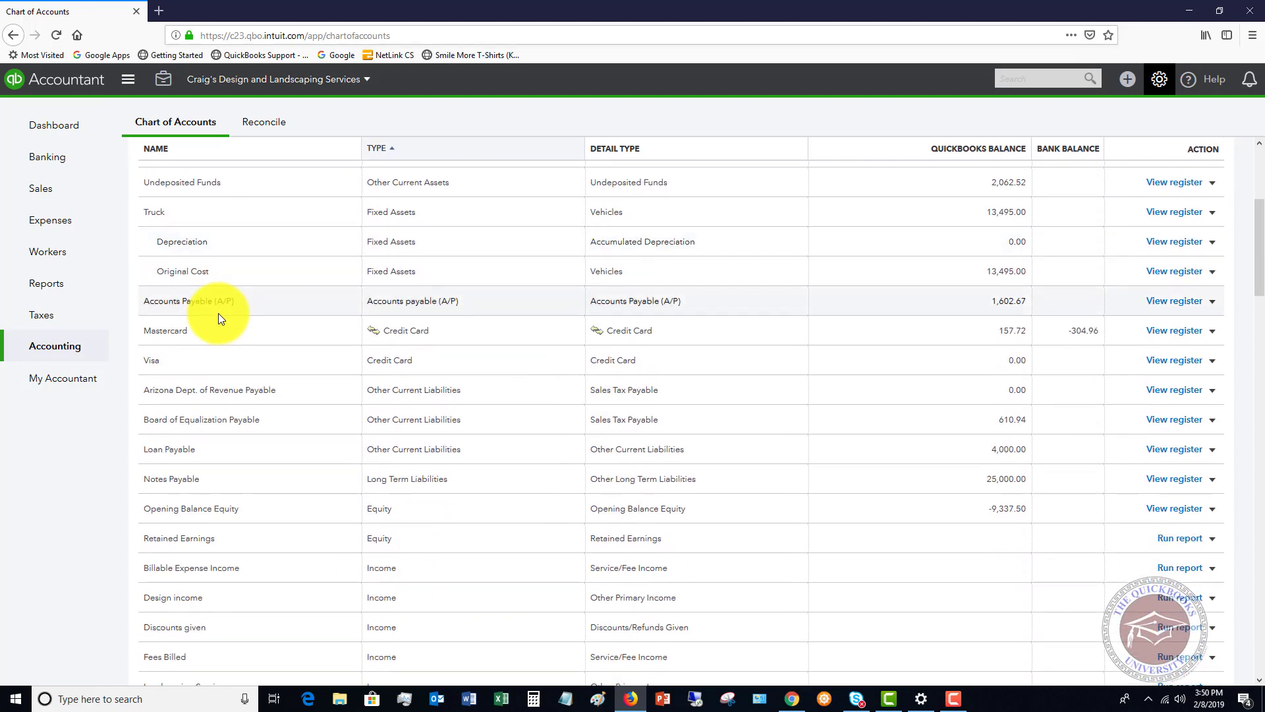
scroll(219, 314, "down", 3)
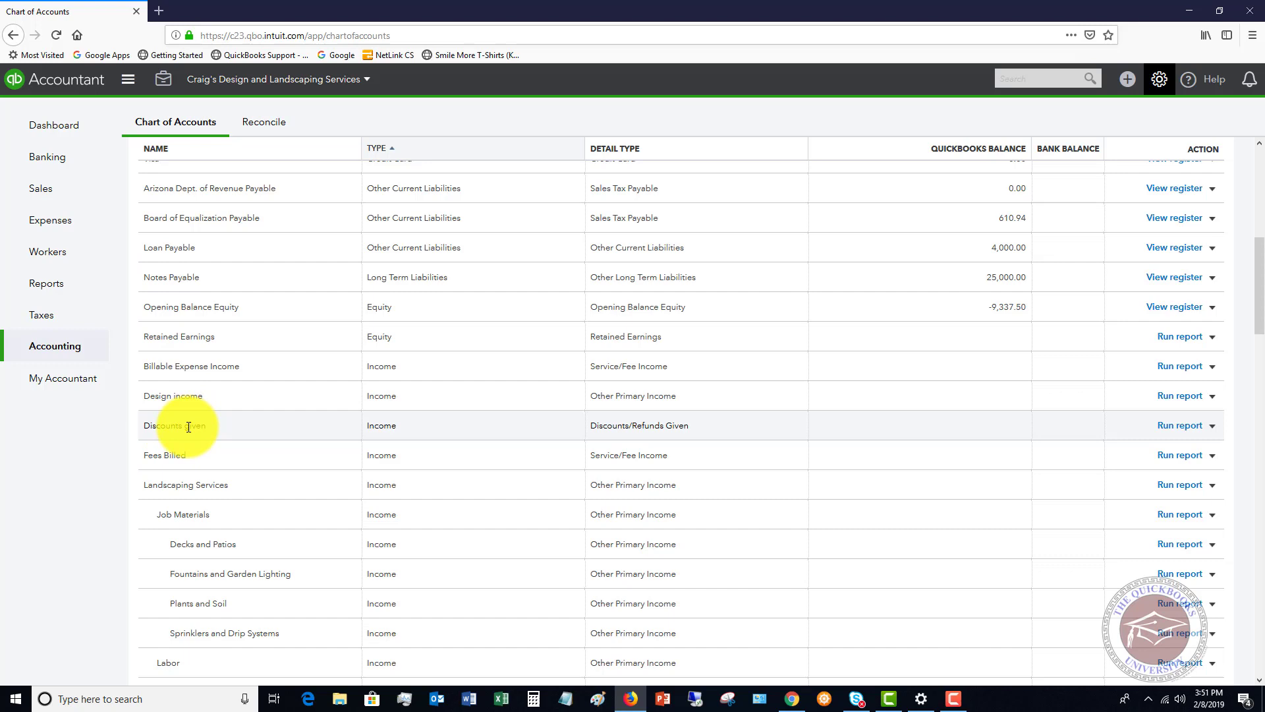
Step: Edit Discounts given as an Income account with detail type Discounts/Refunds Given and save it
left_click(1213, 429)
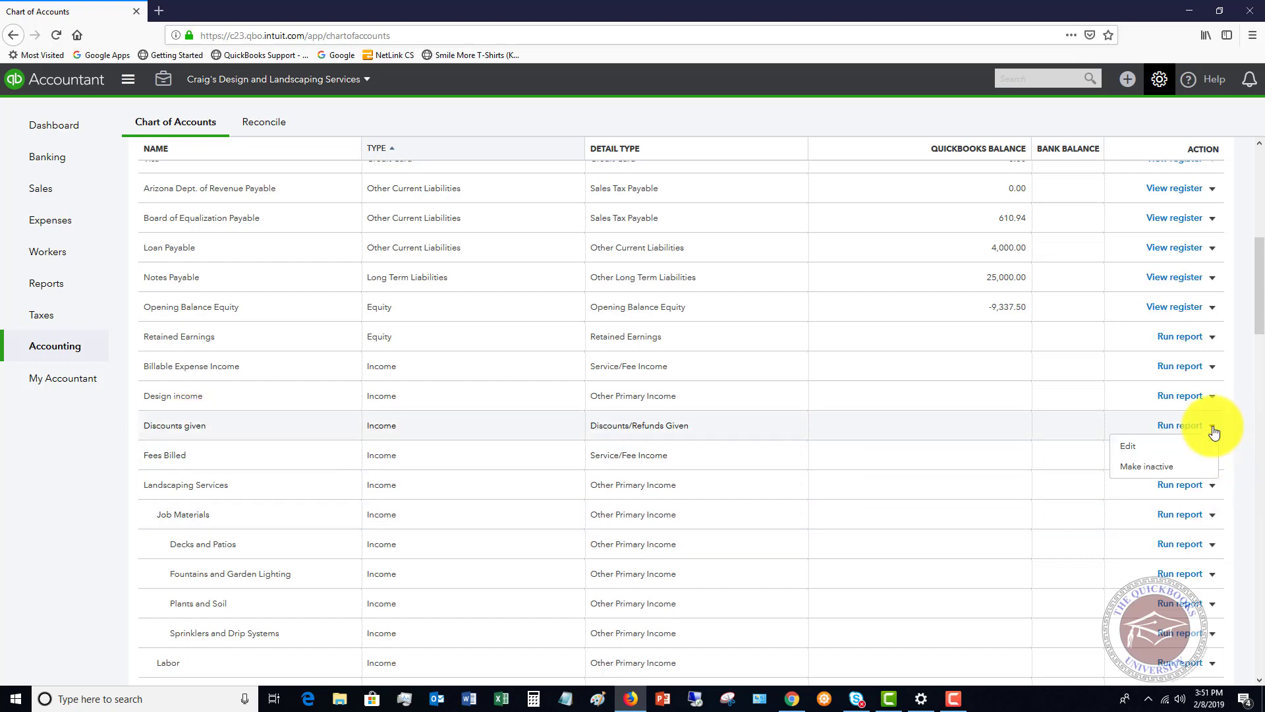
left_click(1140, 450)
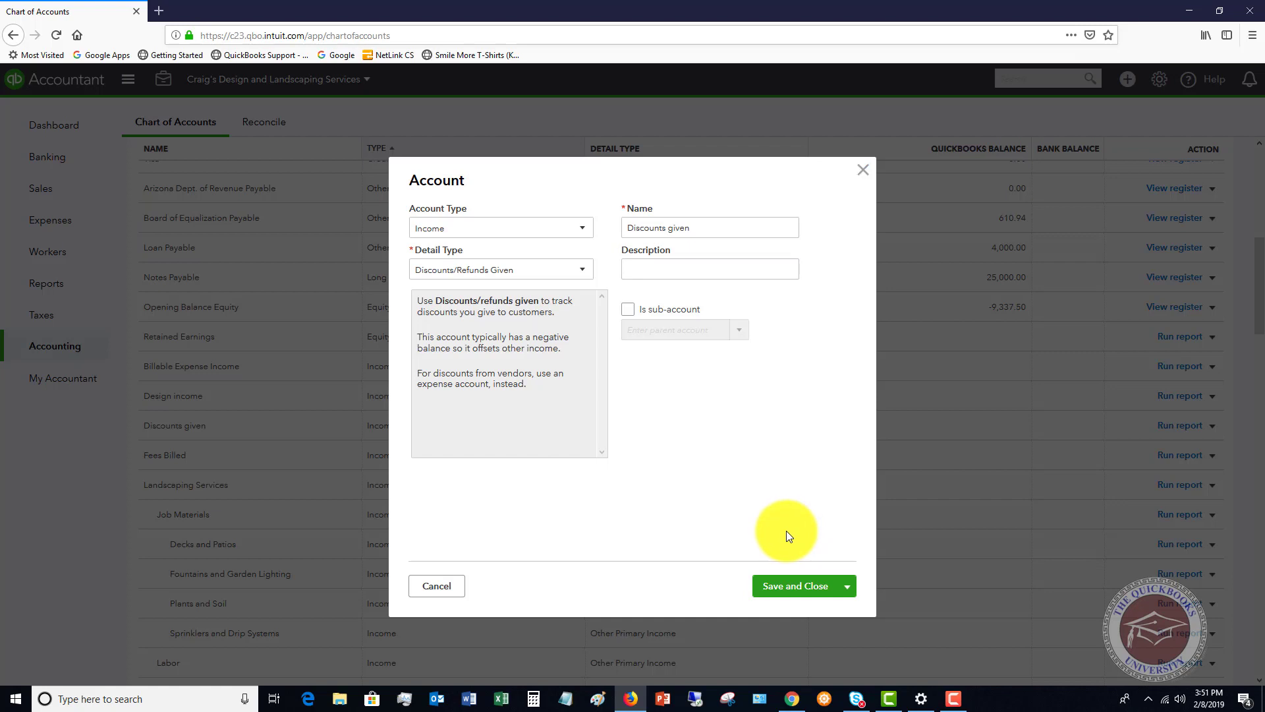
left_click(800, 585)
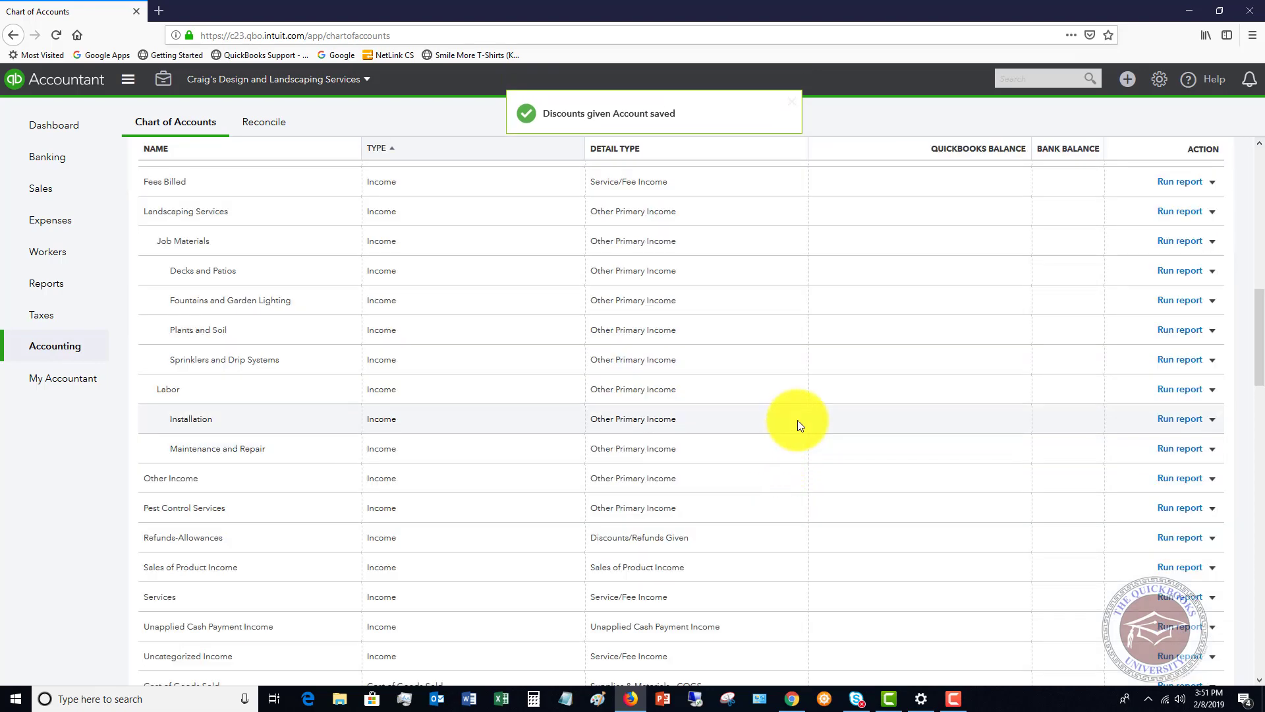
scroll(797, 421, "up", 3)
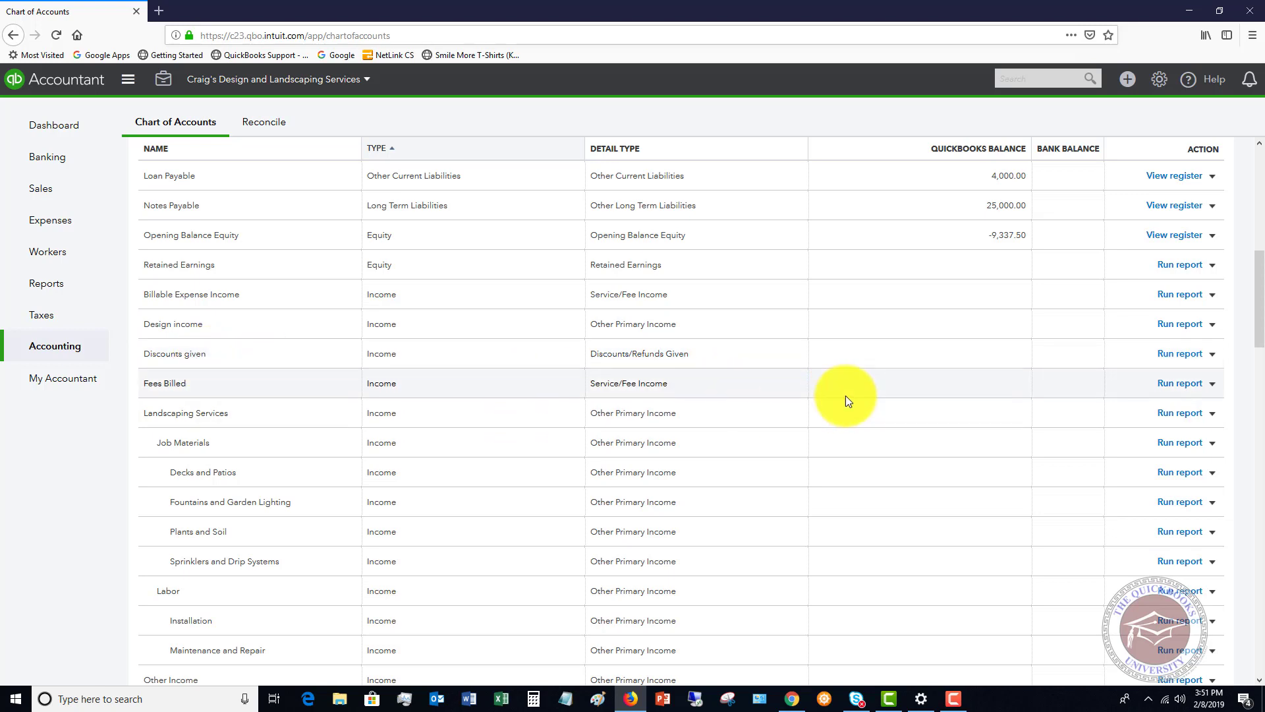
scroll(846, 396, "up", 8)
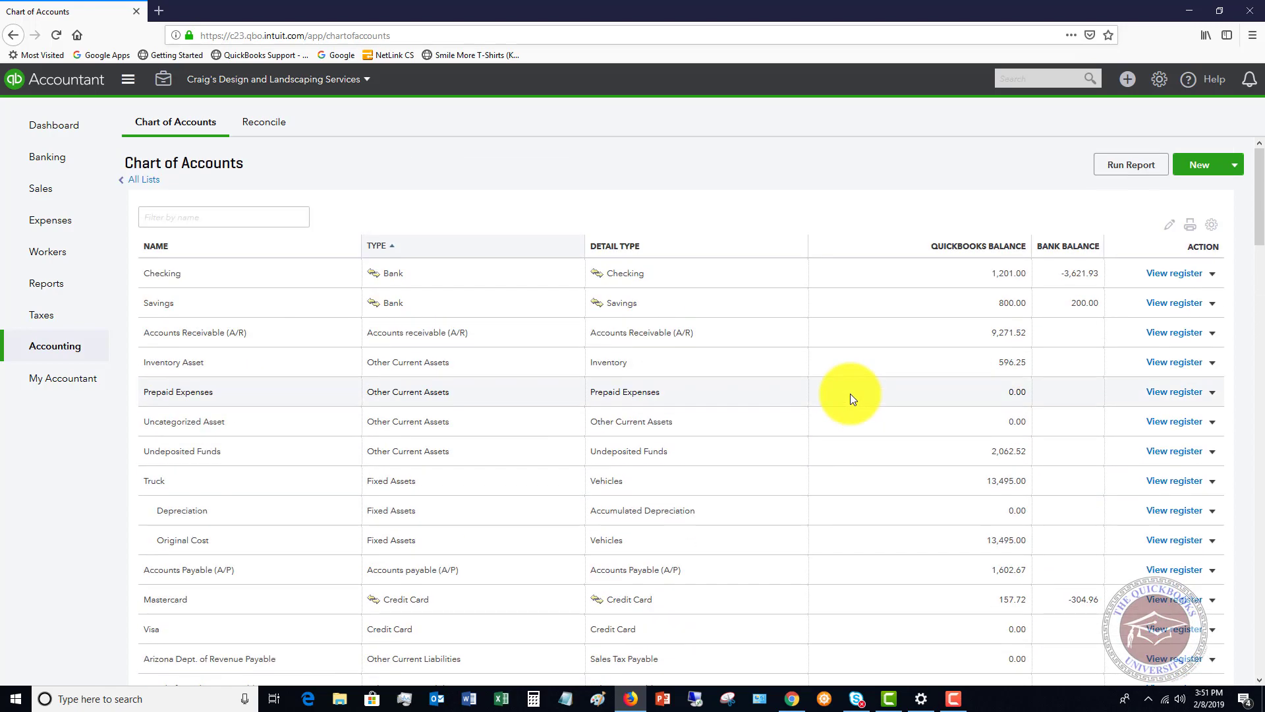
Step: Open the Products and Services list from the gear menu, showing the Courtesy Discount item
left_click(1159, 80)
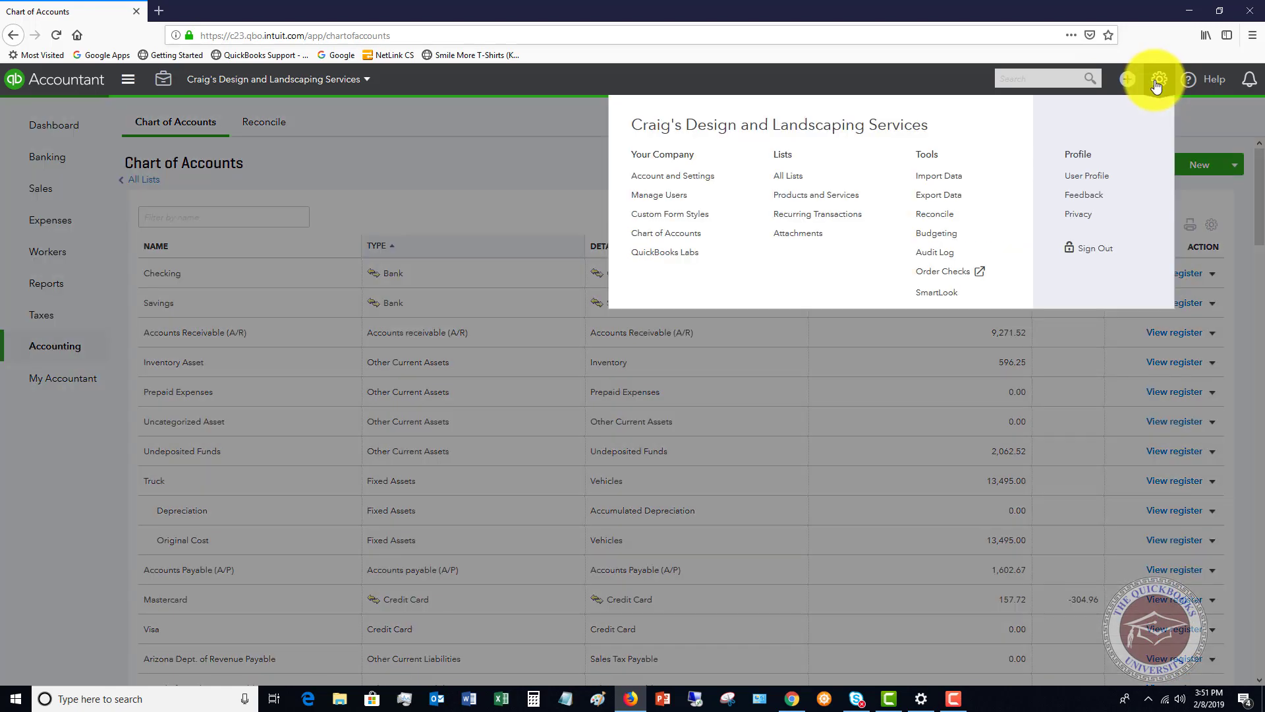
left_click(816, 195)
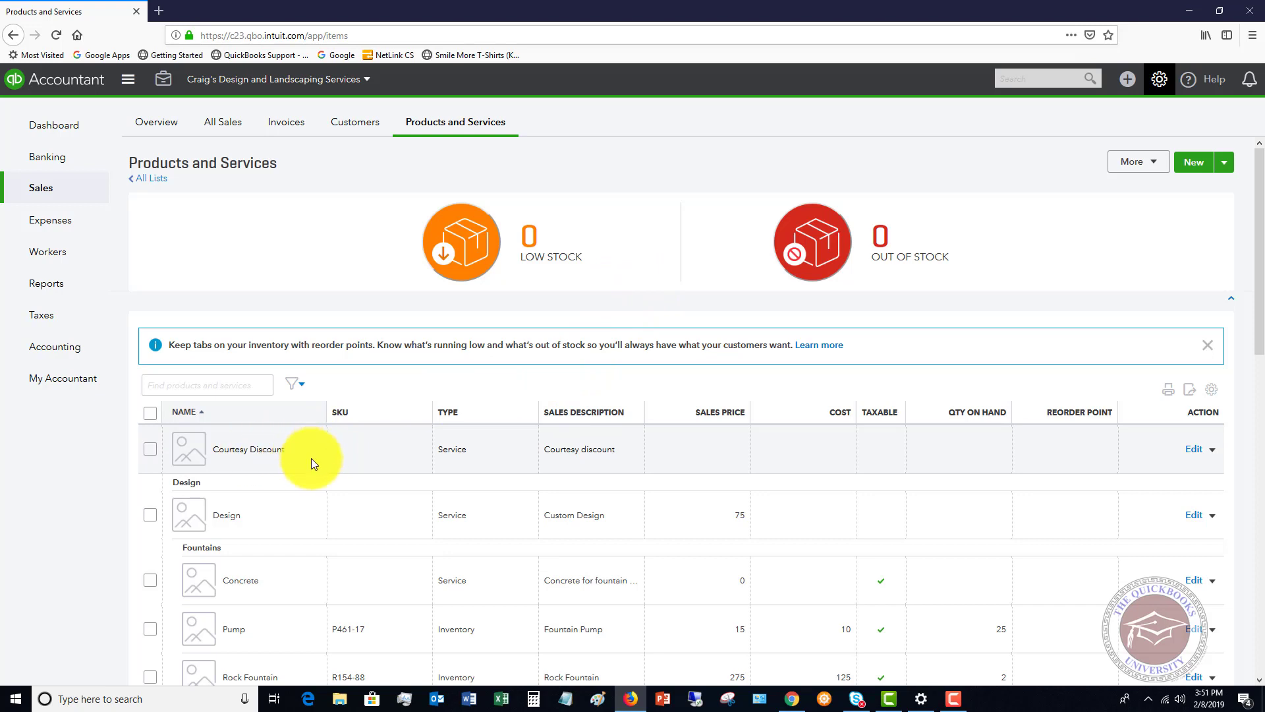
scroll(311, 457, "down", 4)
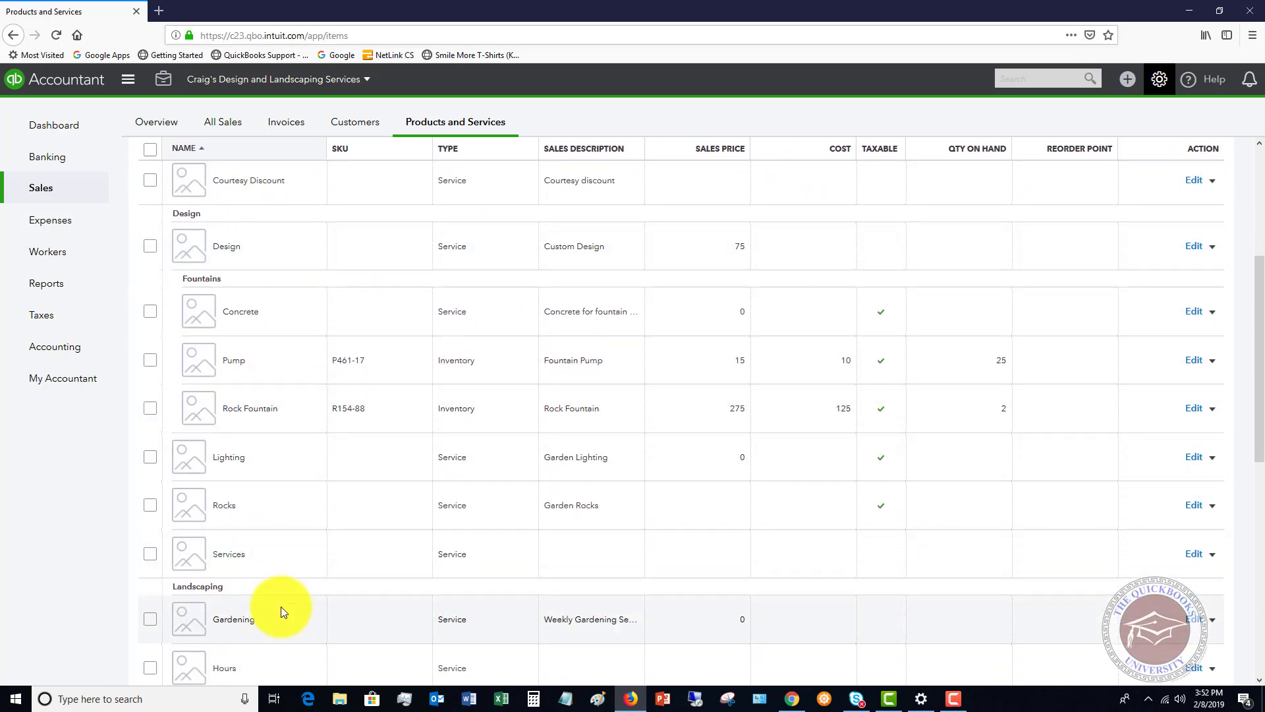
scroll(292, 244, "up", 3)
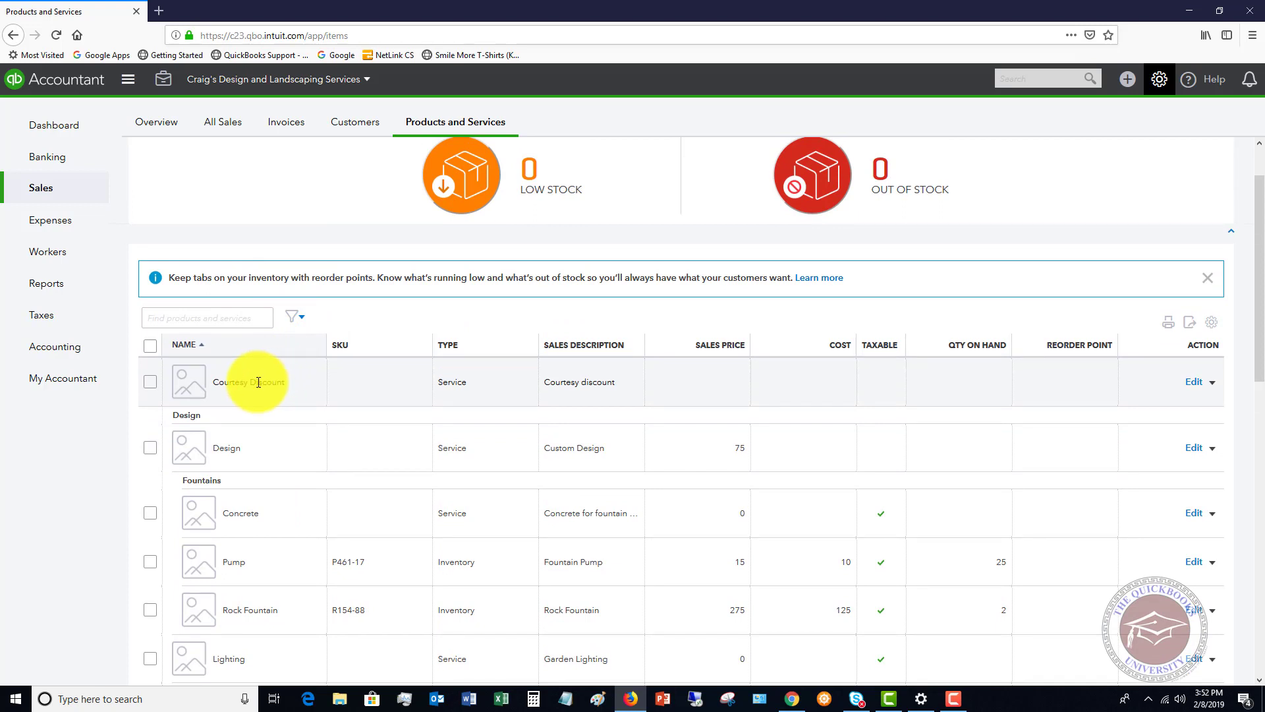
Step: Open the Courtesy Discount item, view its available item types, and close without changes
left_click(1193, 383)
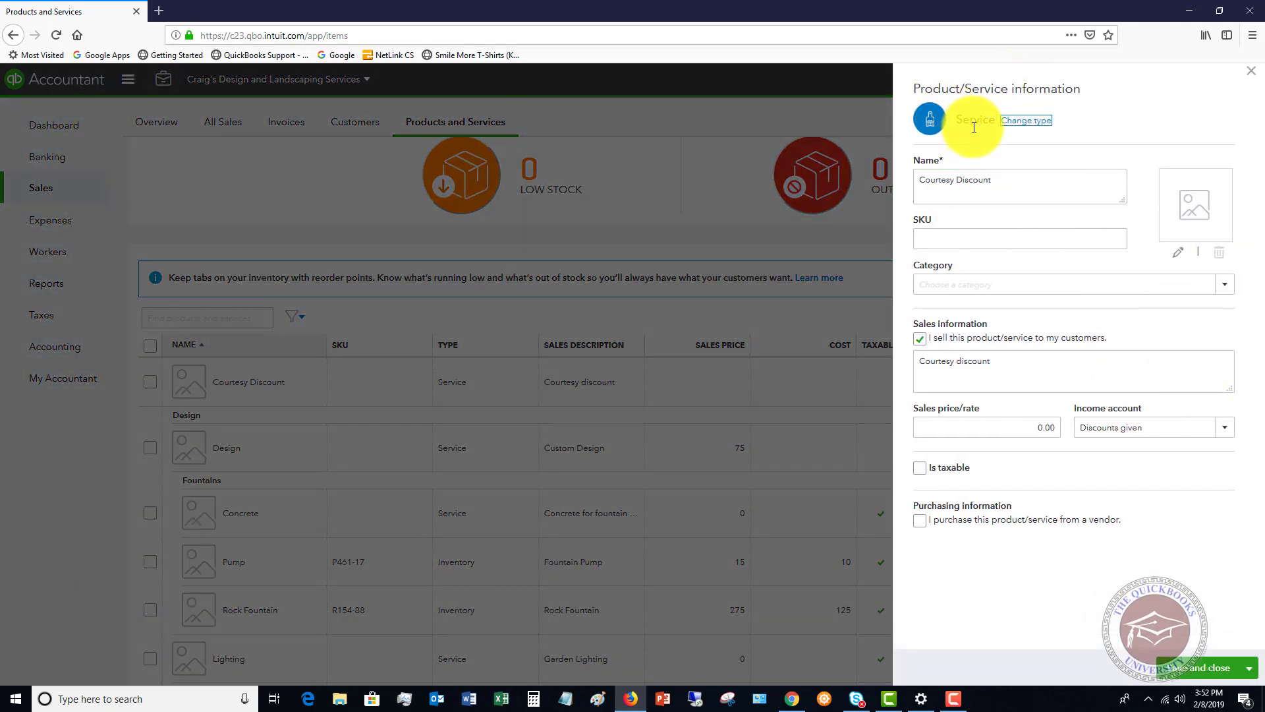
left_click(1026, 121)
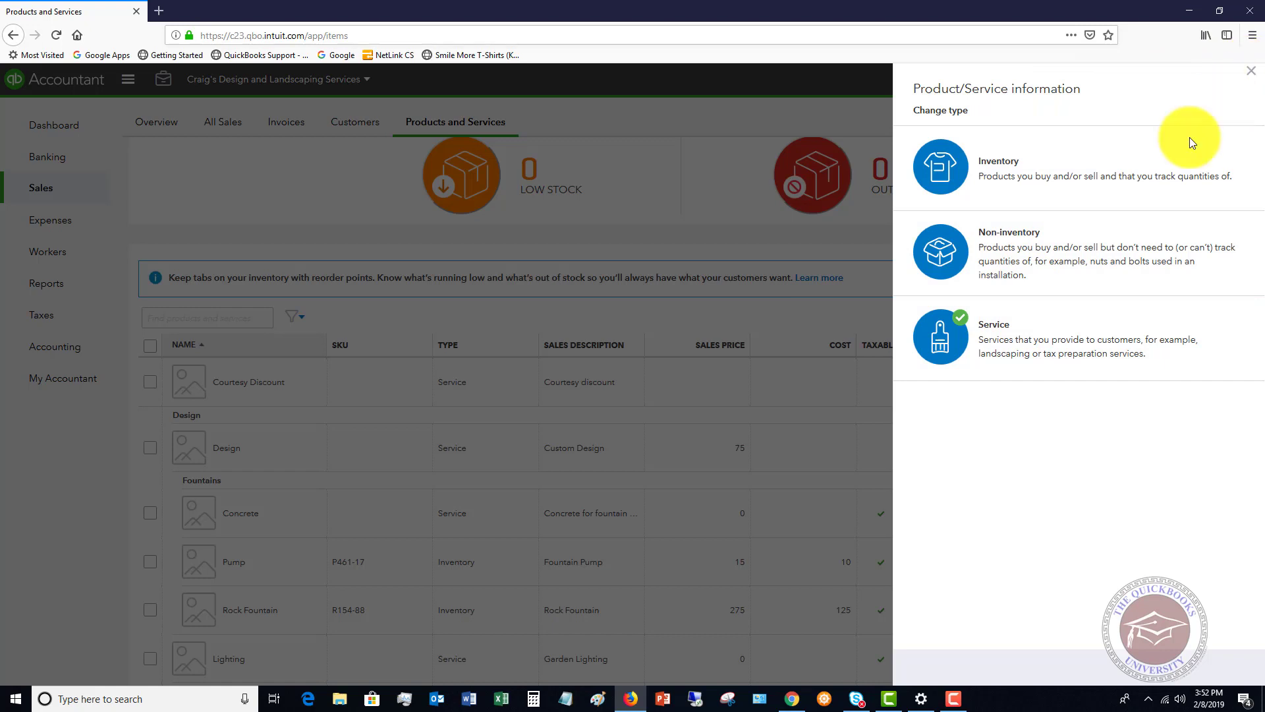
left_click(1255, 75)
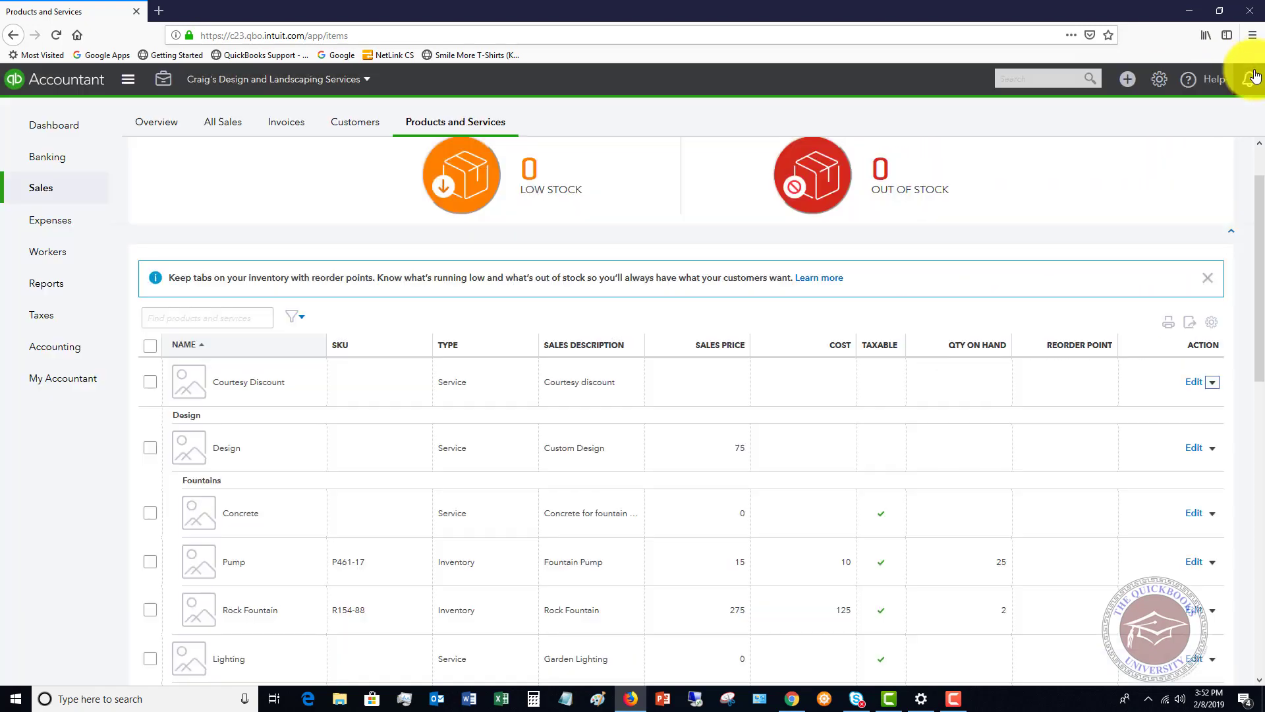
scroll(621, 370, "down", 2)
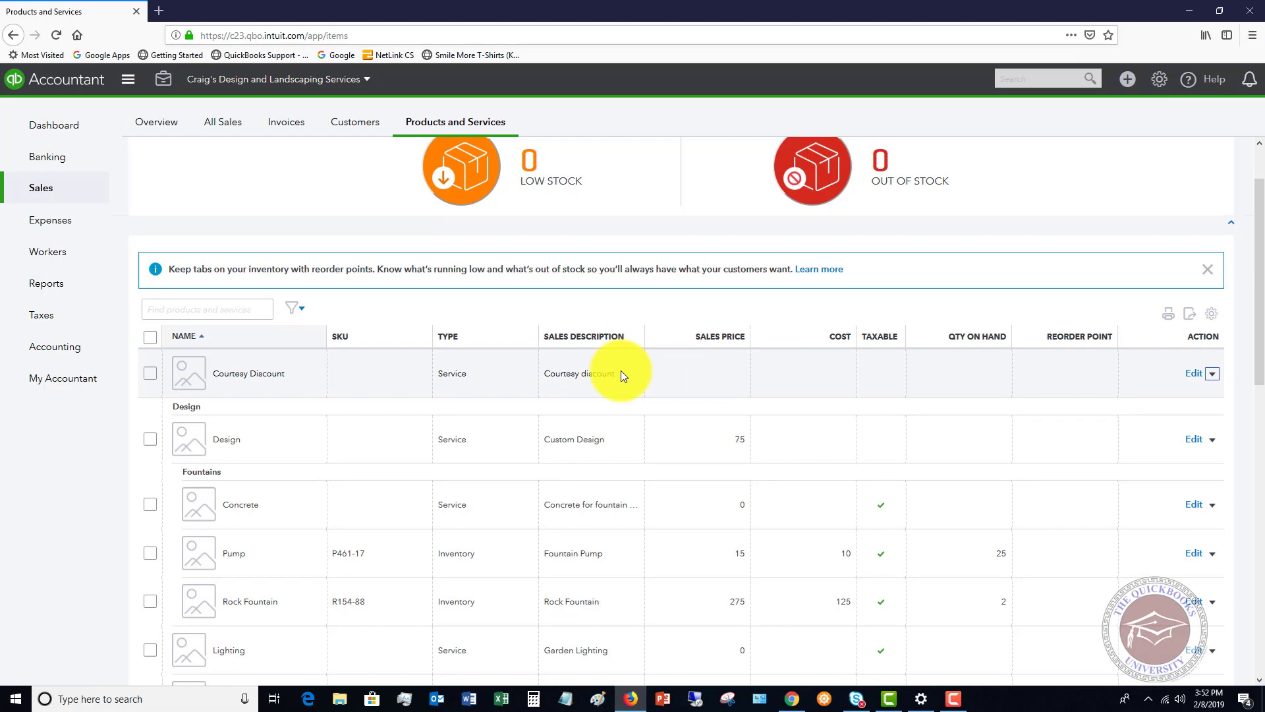
scroll(481, 311, "up", 1)
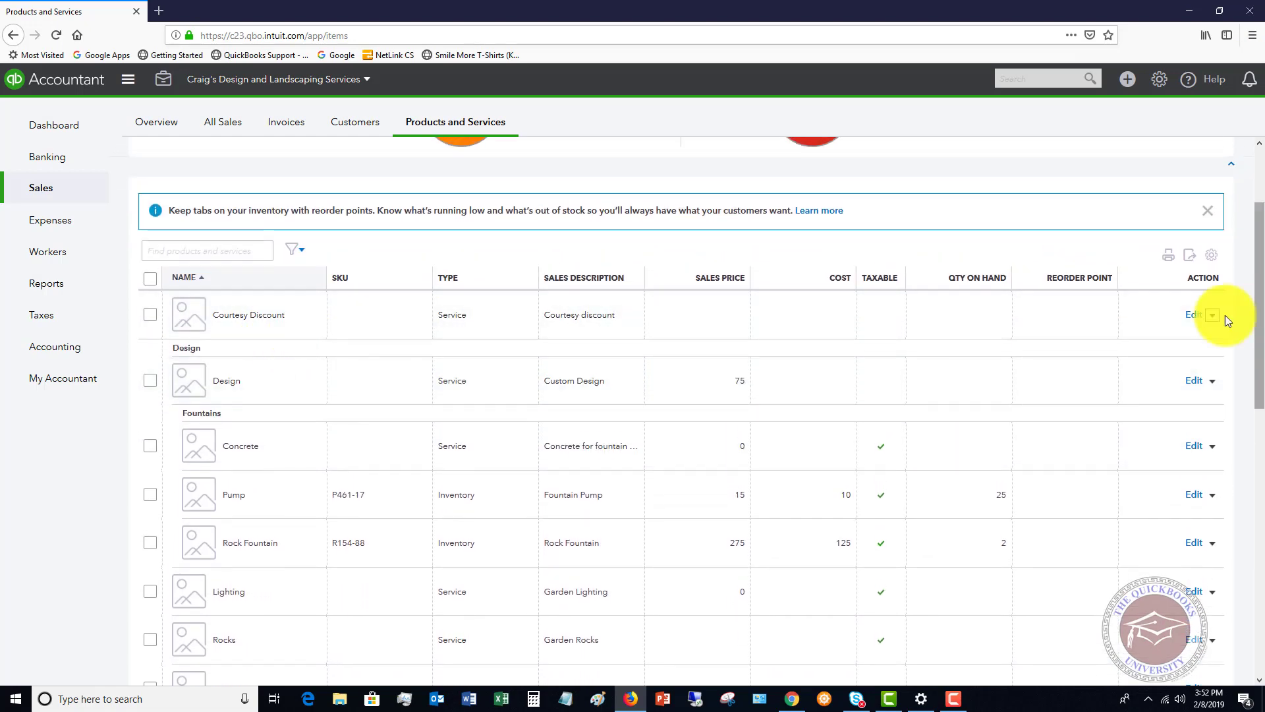
Step: Set the Courtesy Discount item's income account to Discounts given and save it
left_click(1194, 314)
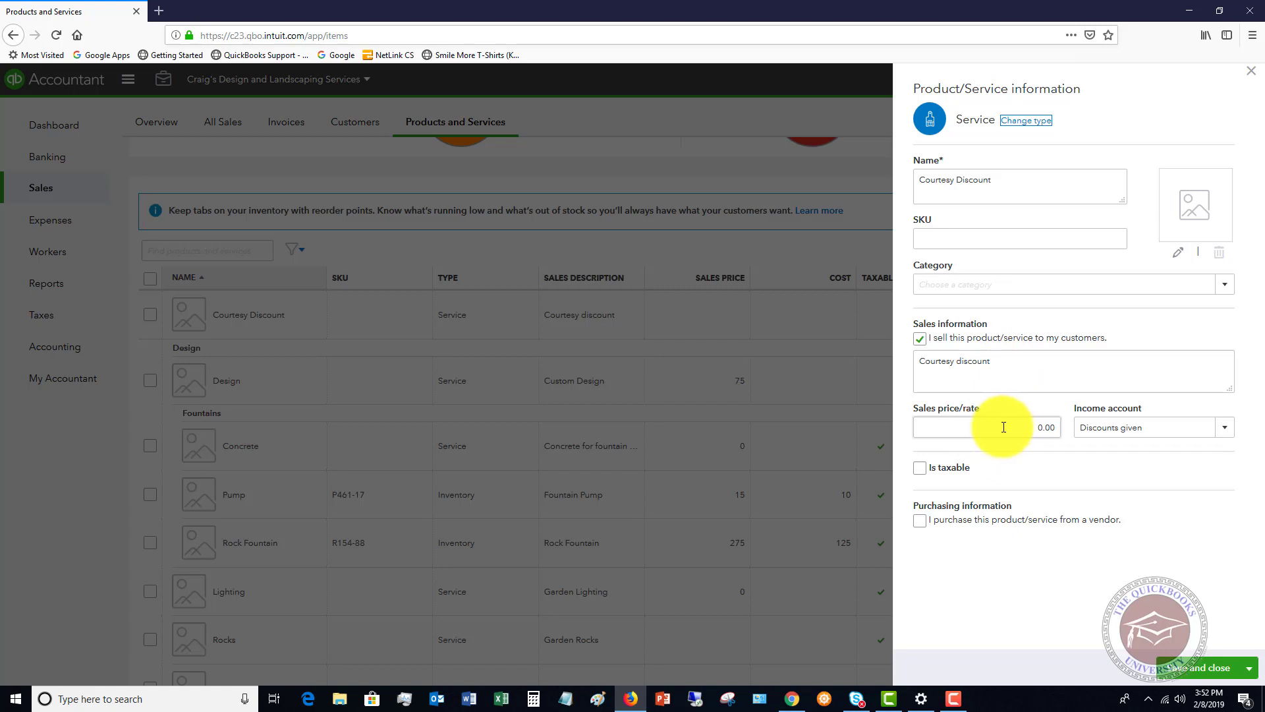
left_click(1229, 429)
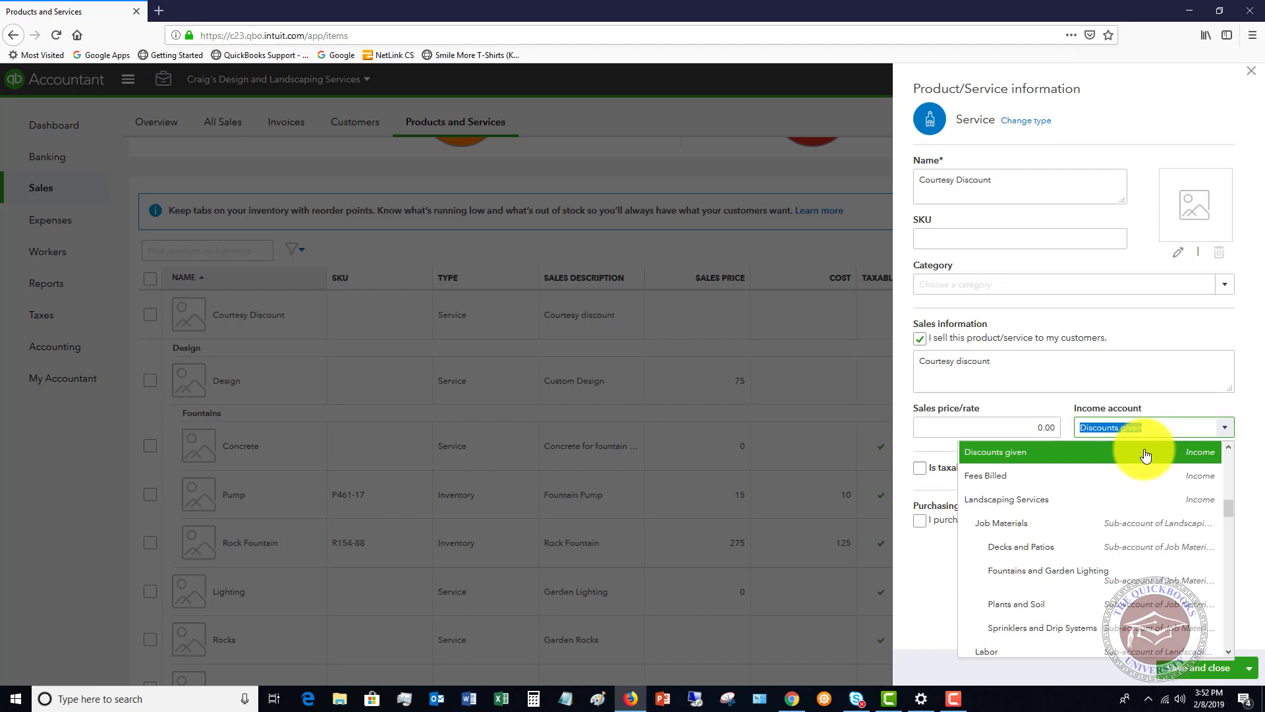
left_click(1070, 460)
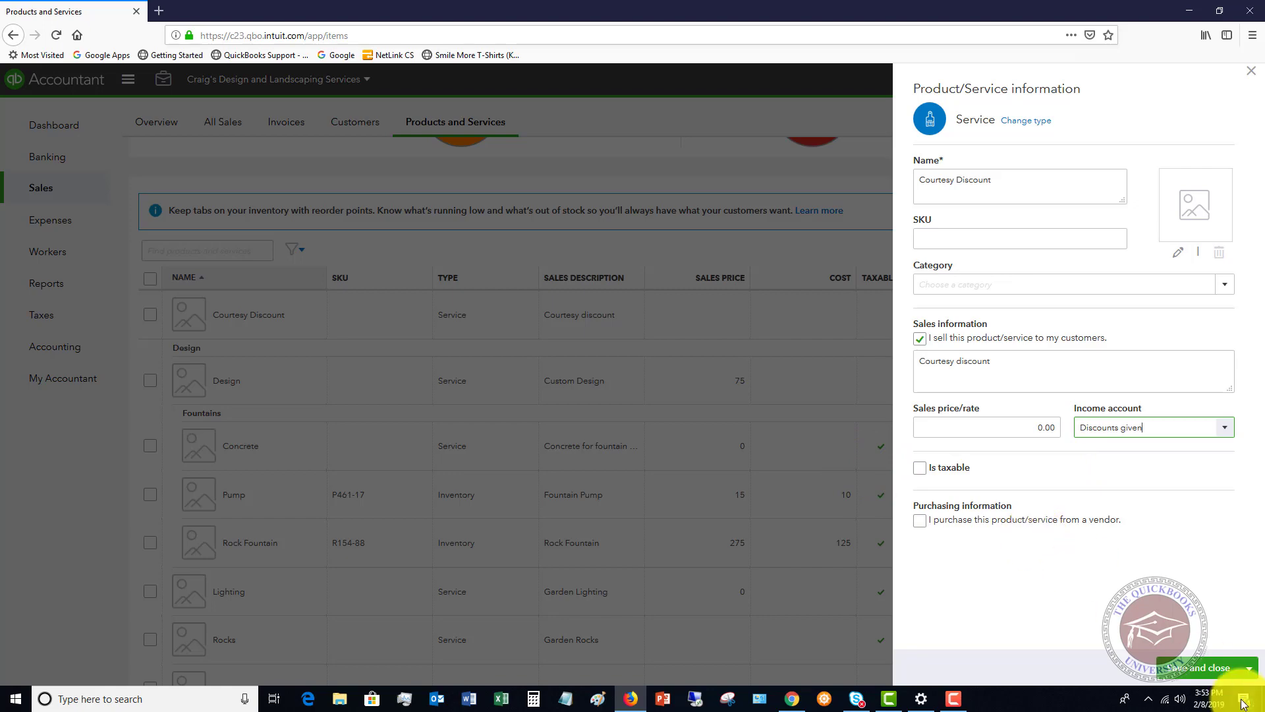
left_click(1198, 668)
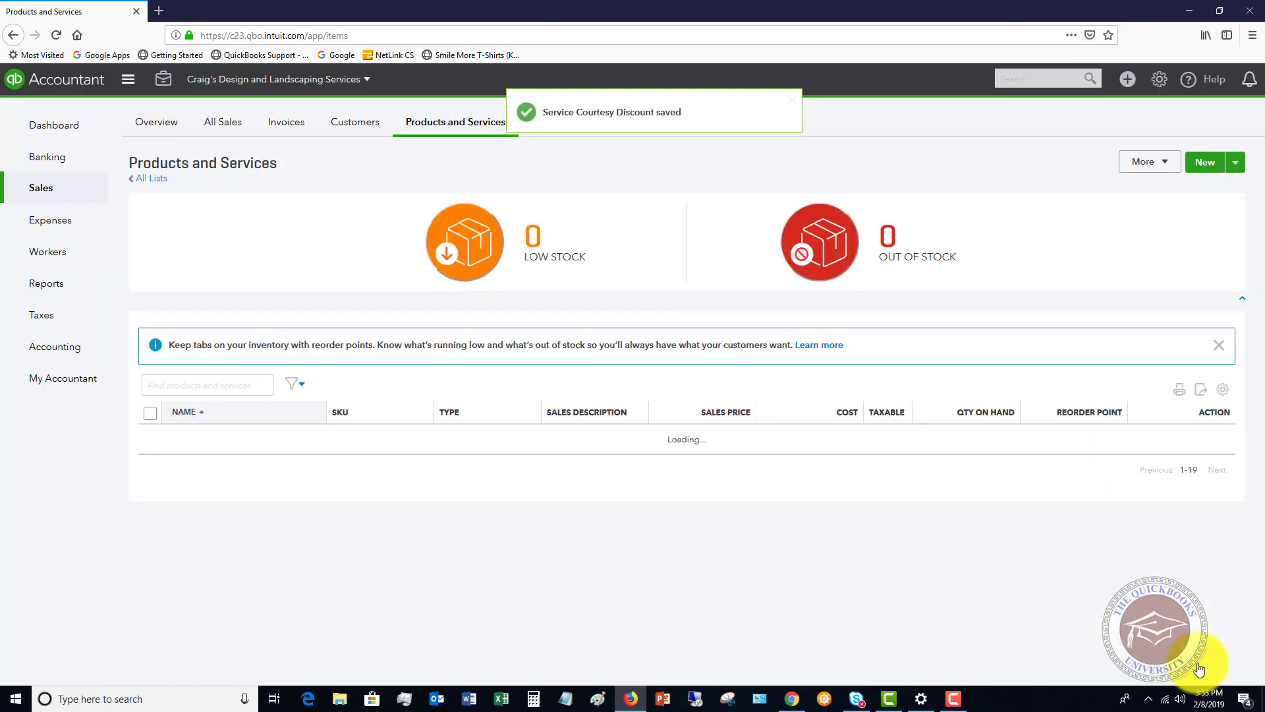
scroll(1186, 666, "down", 5)
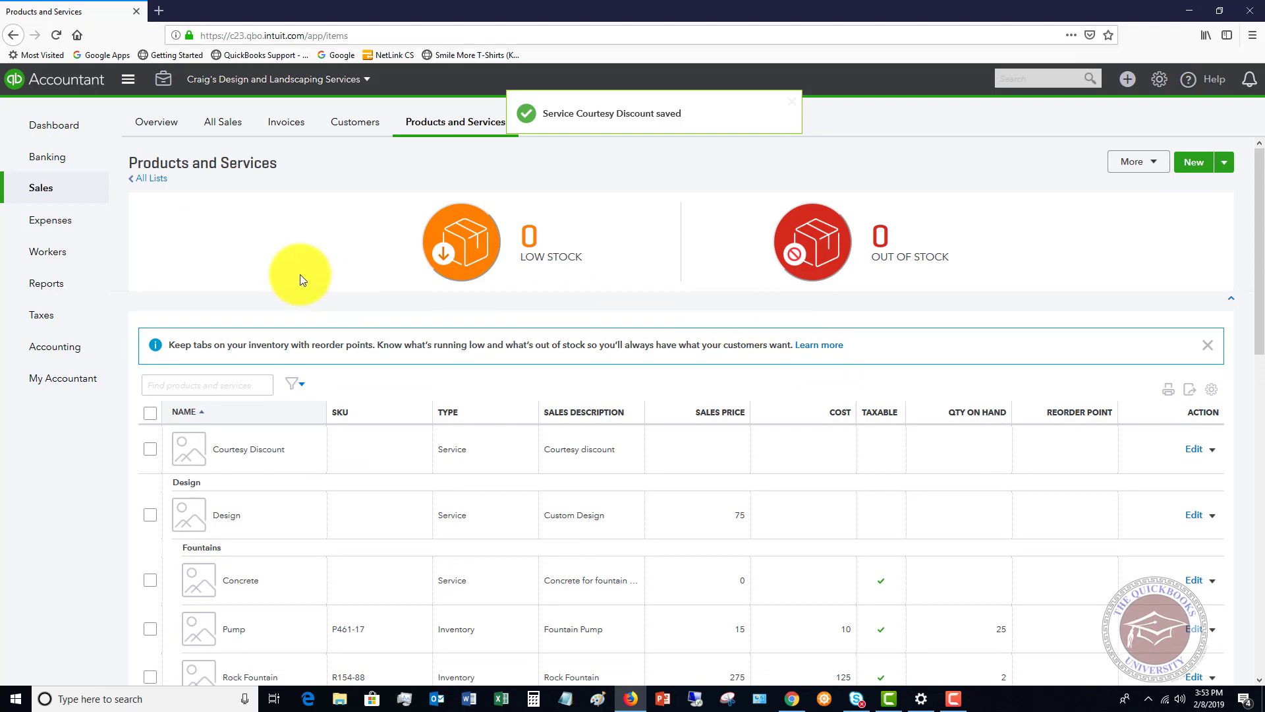
Step: Start a new invoice for the chosen customer, filling Net 30 terms and due date 03/10/2019
left_click(288, 125)
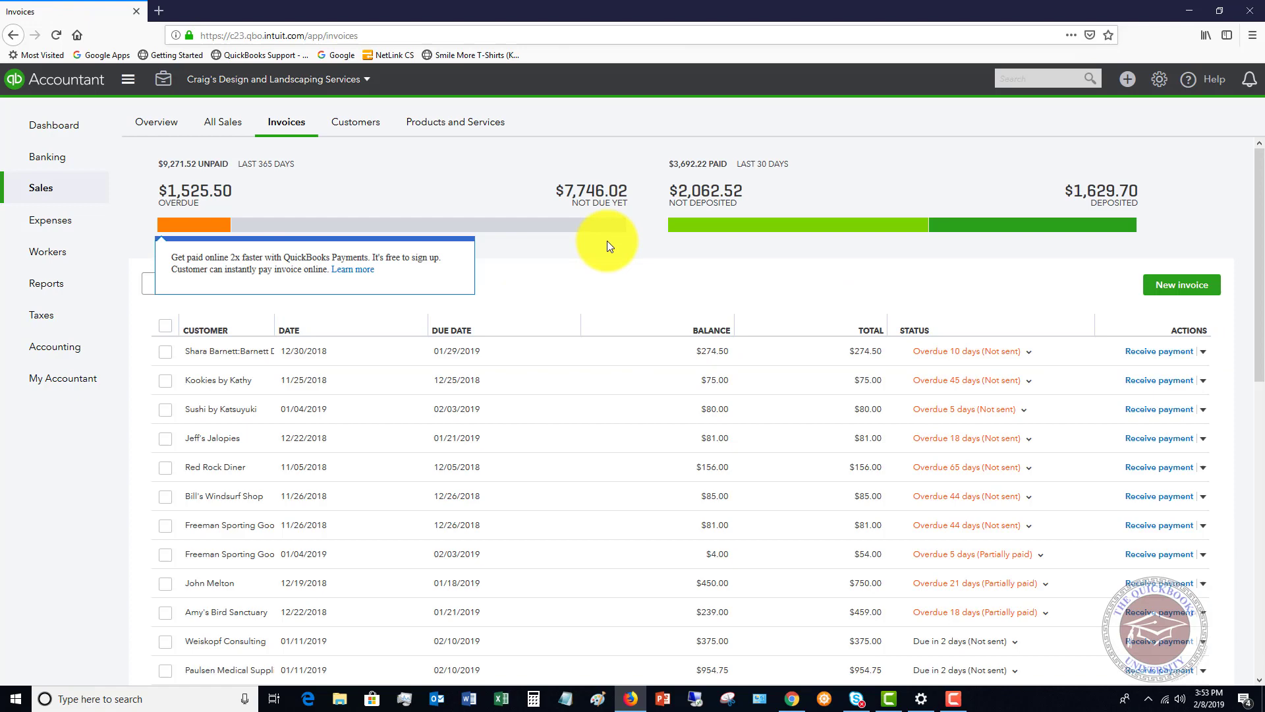
left_click(1173, 284)
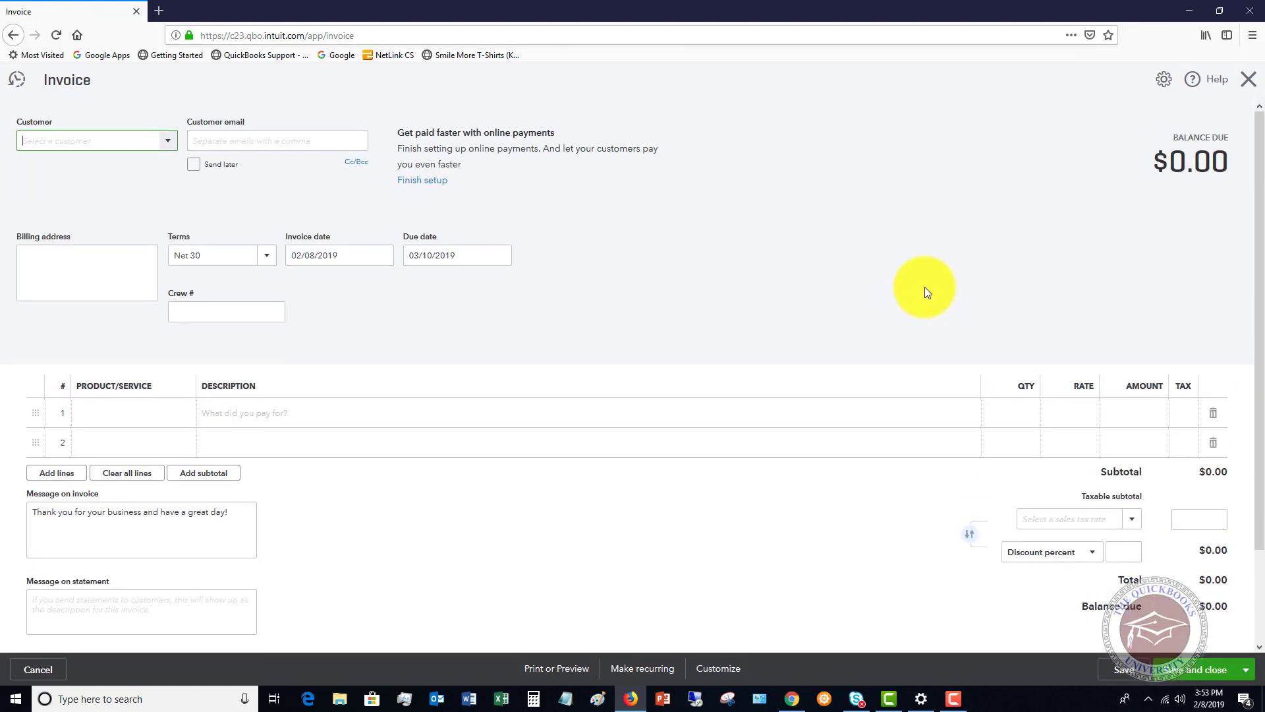
left_click(168, 144)
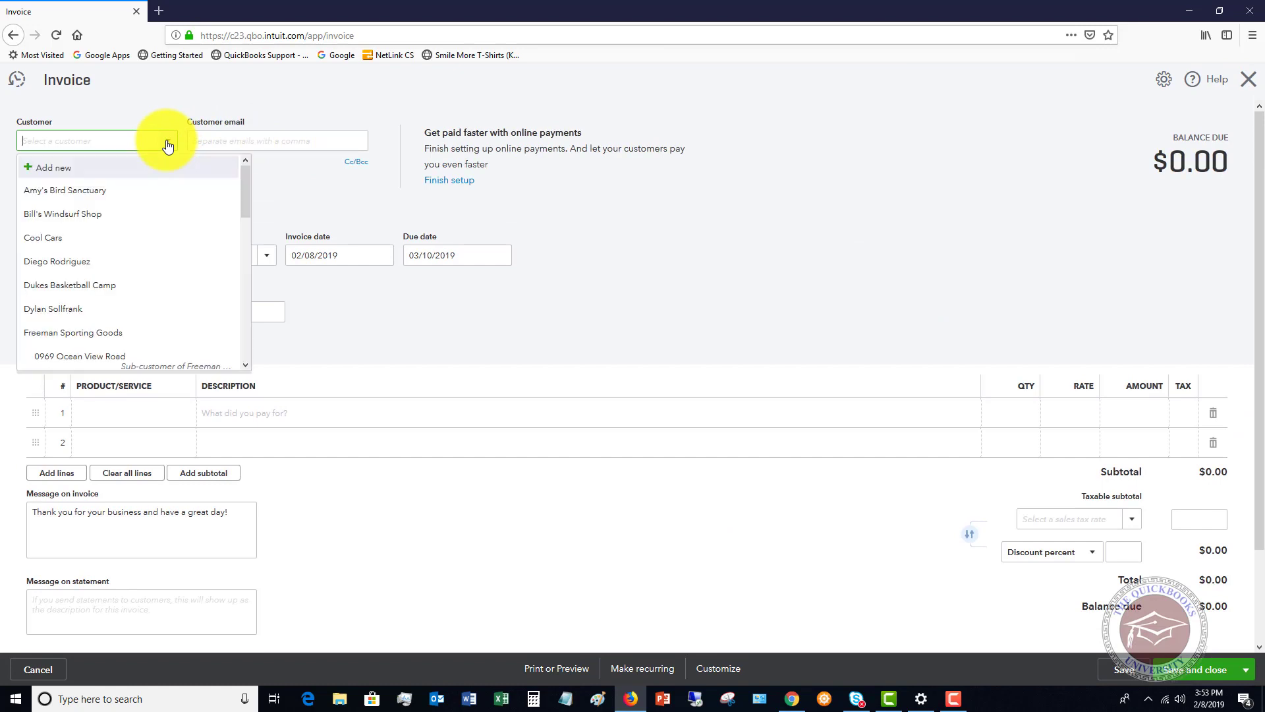
left_click(99, 311)
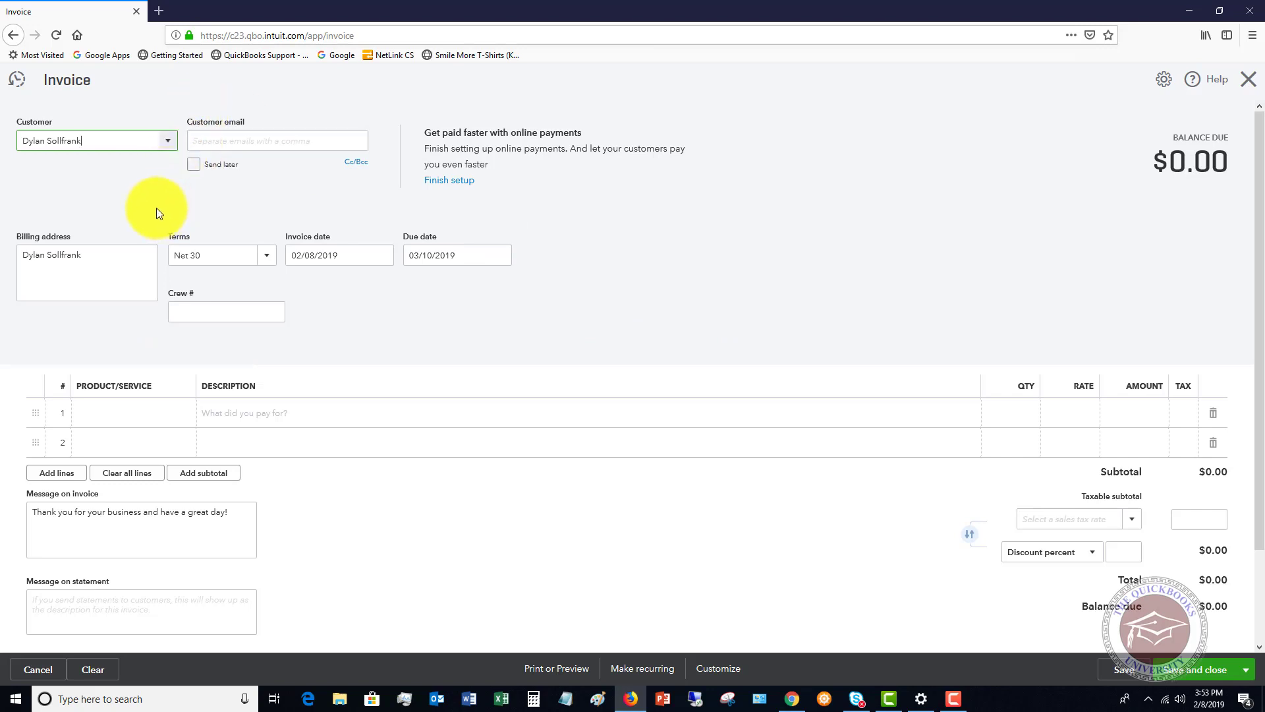
left_click(185, 412)
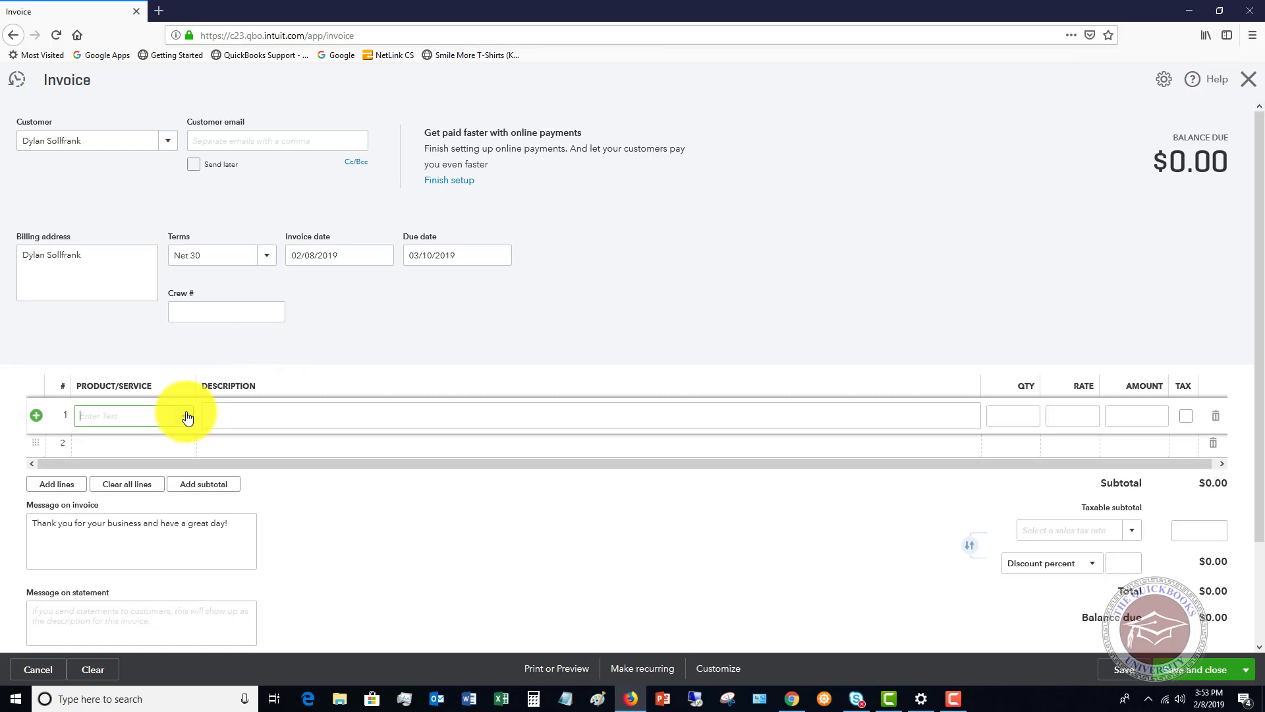
left_click(185, 416)
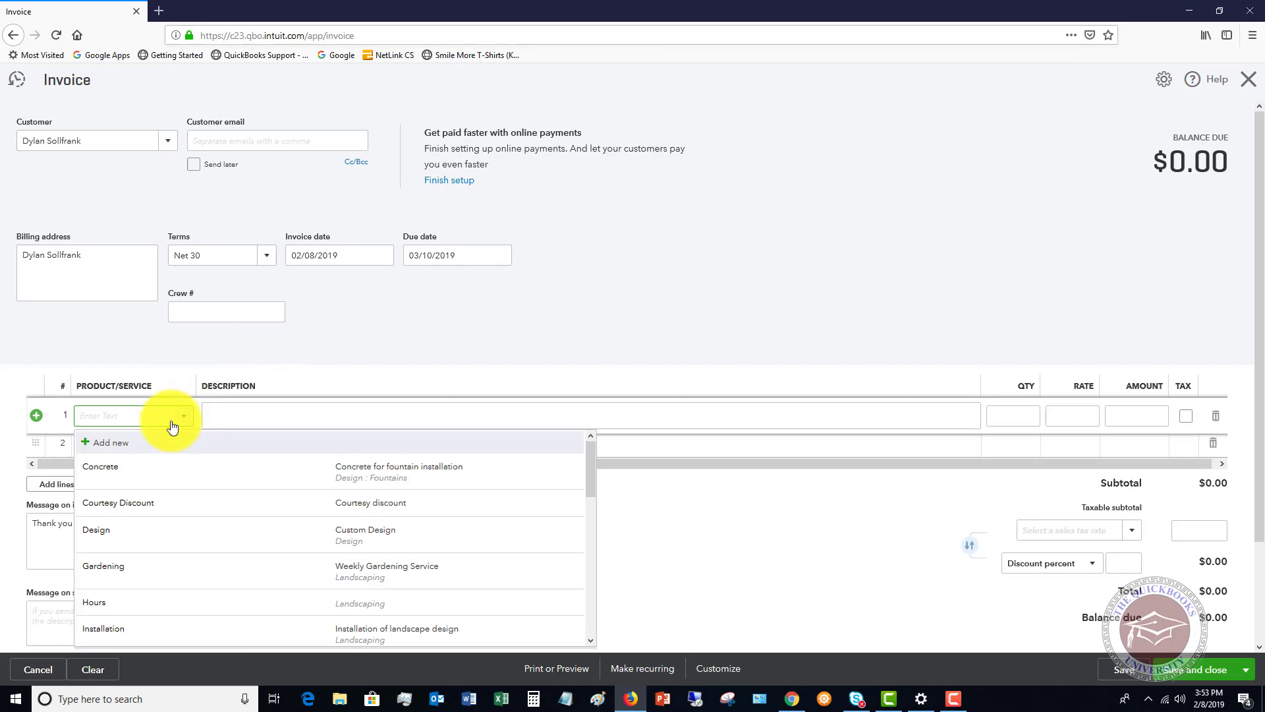
left_click(147, 571)
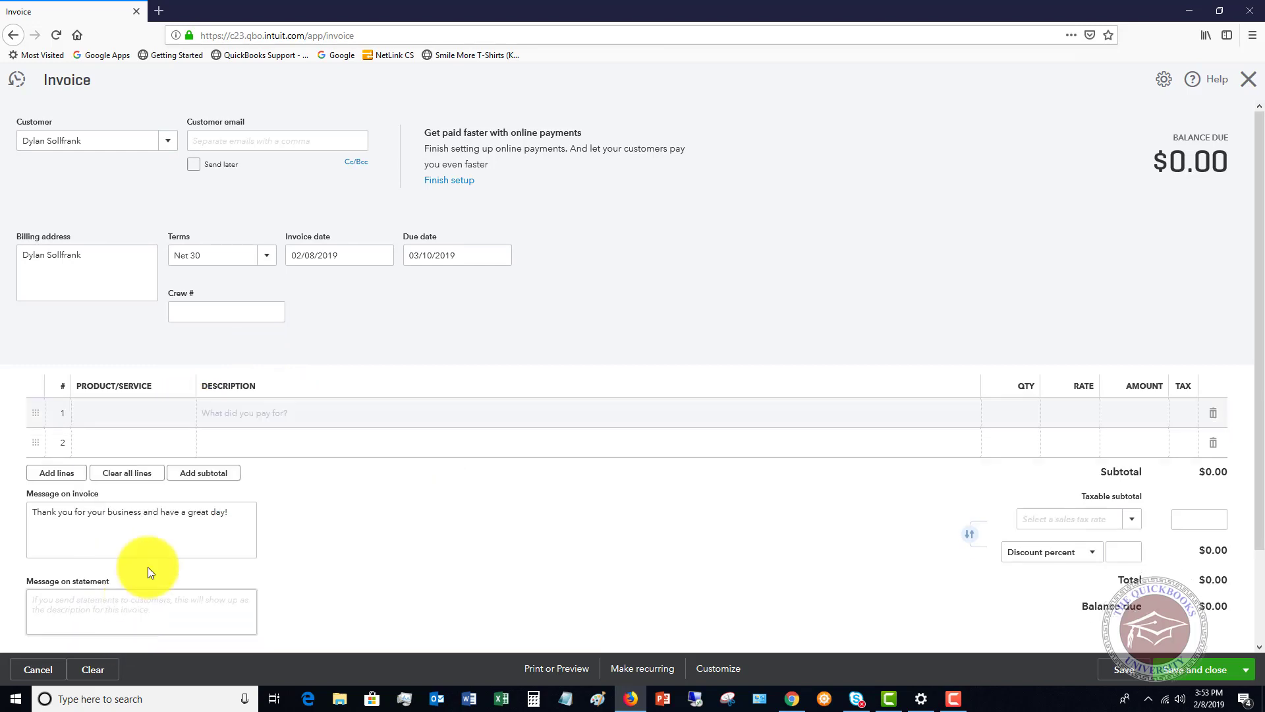
Step: Add a Design:Fountains:Concrete line at a rate of 3,000
left_click(189, 415)
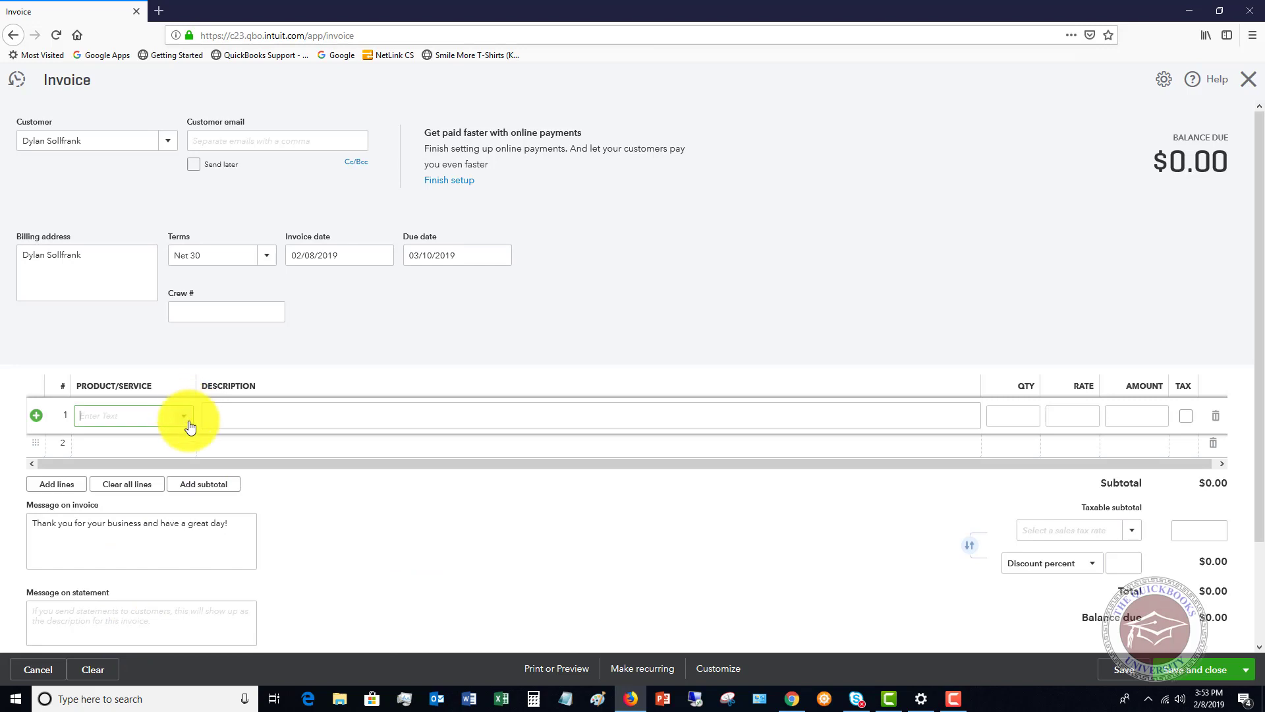
left_click(188, 420)
left_click(172, 472)
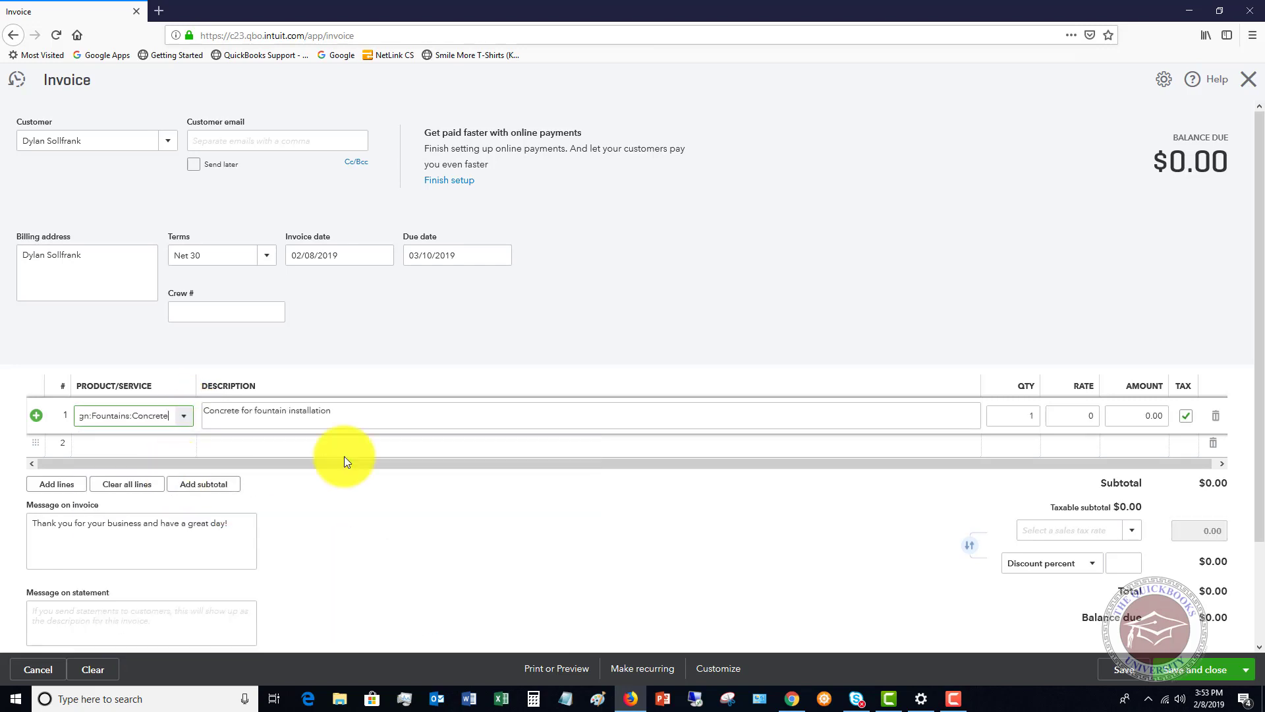
left_click(1093, 414)
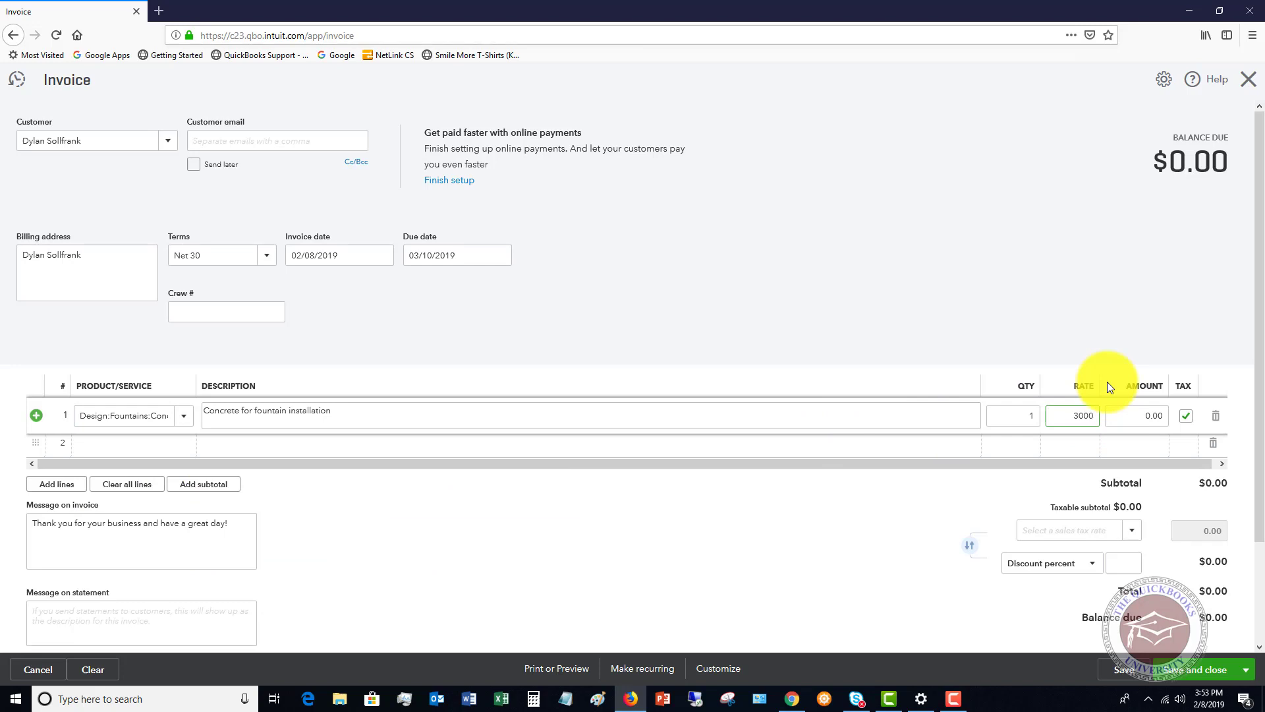
Step: Add a Landscaping:Installation line with quantity 5 at 50
left_click(175, 446)
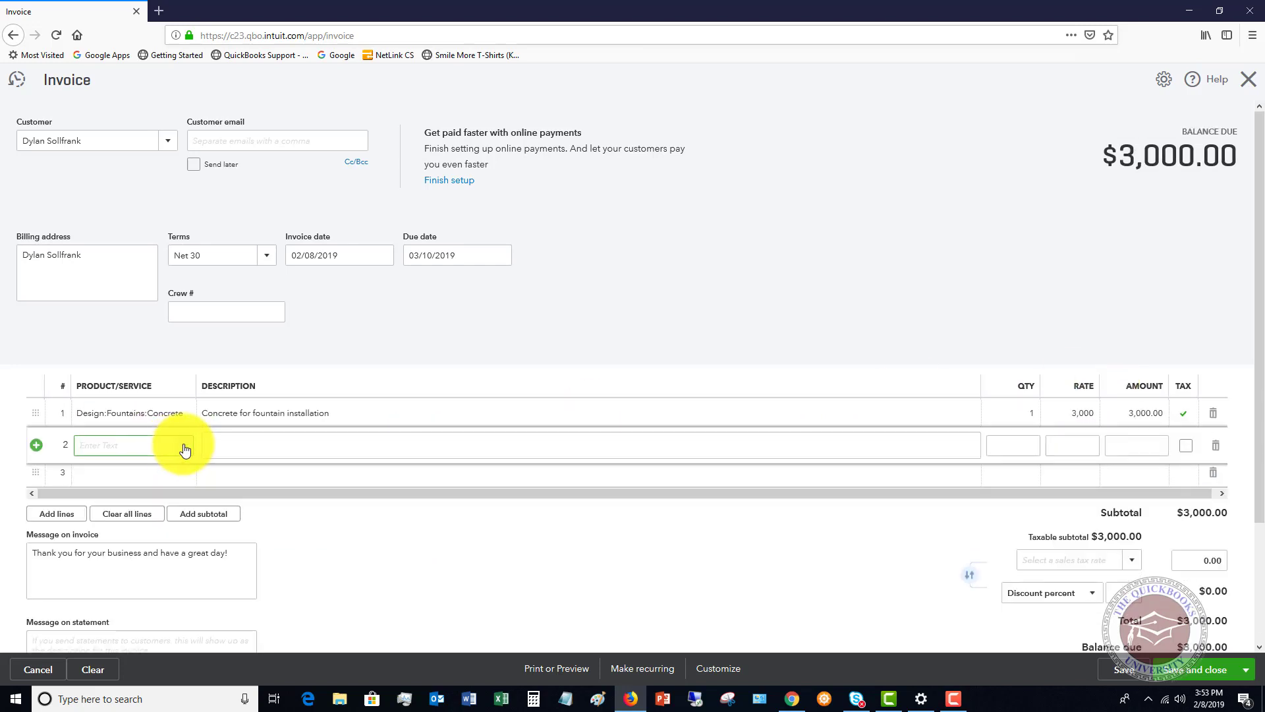
left_click(185, 449)
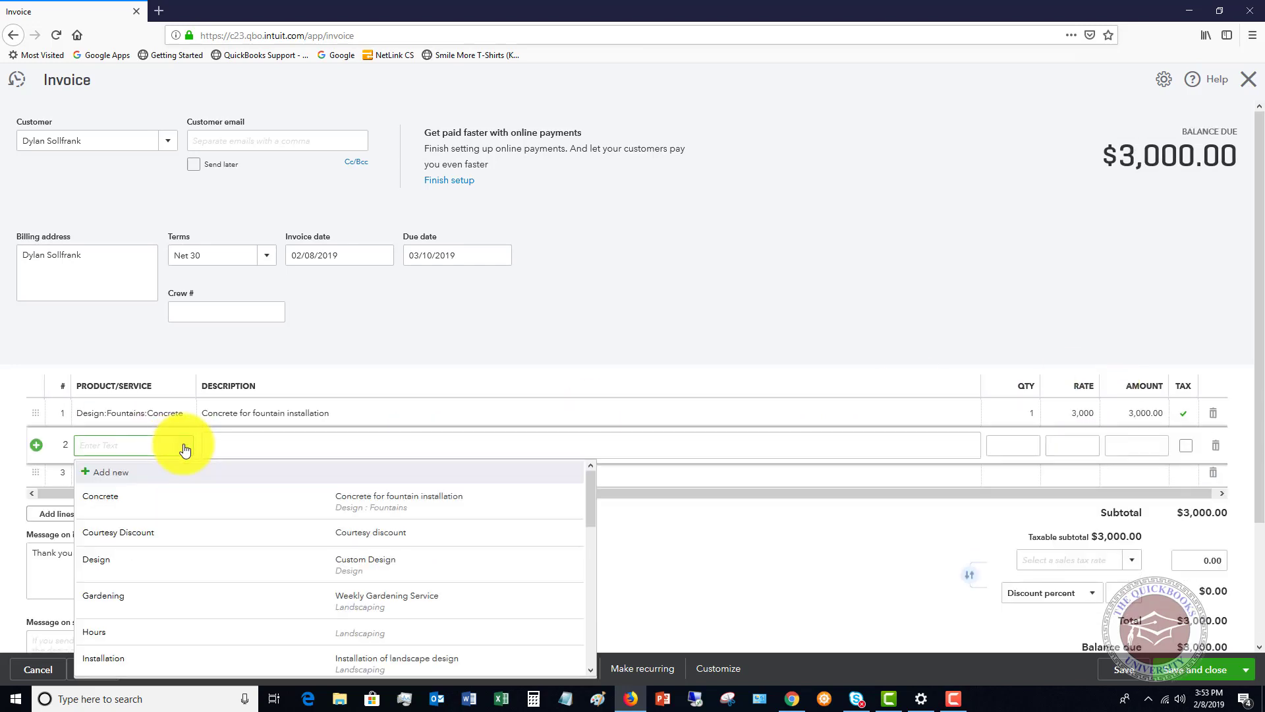
left_click(132, 657)
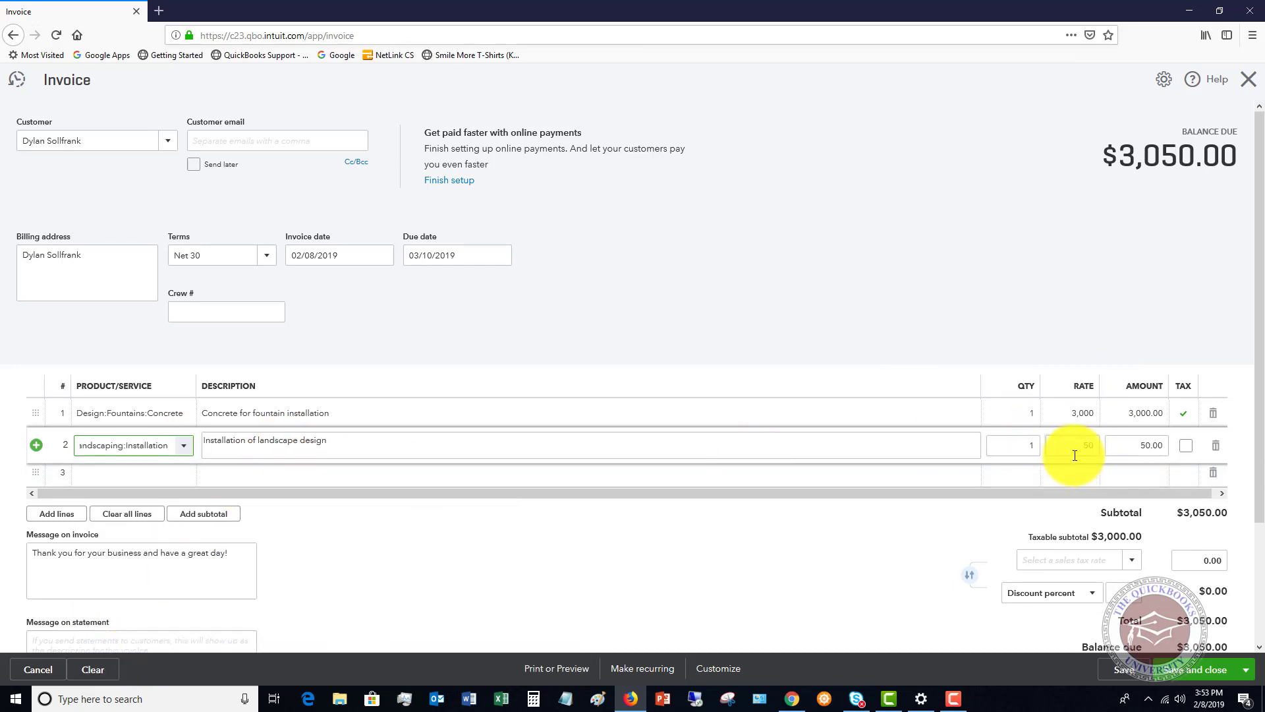
left_click(1015, 447)
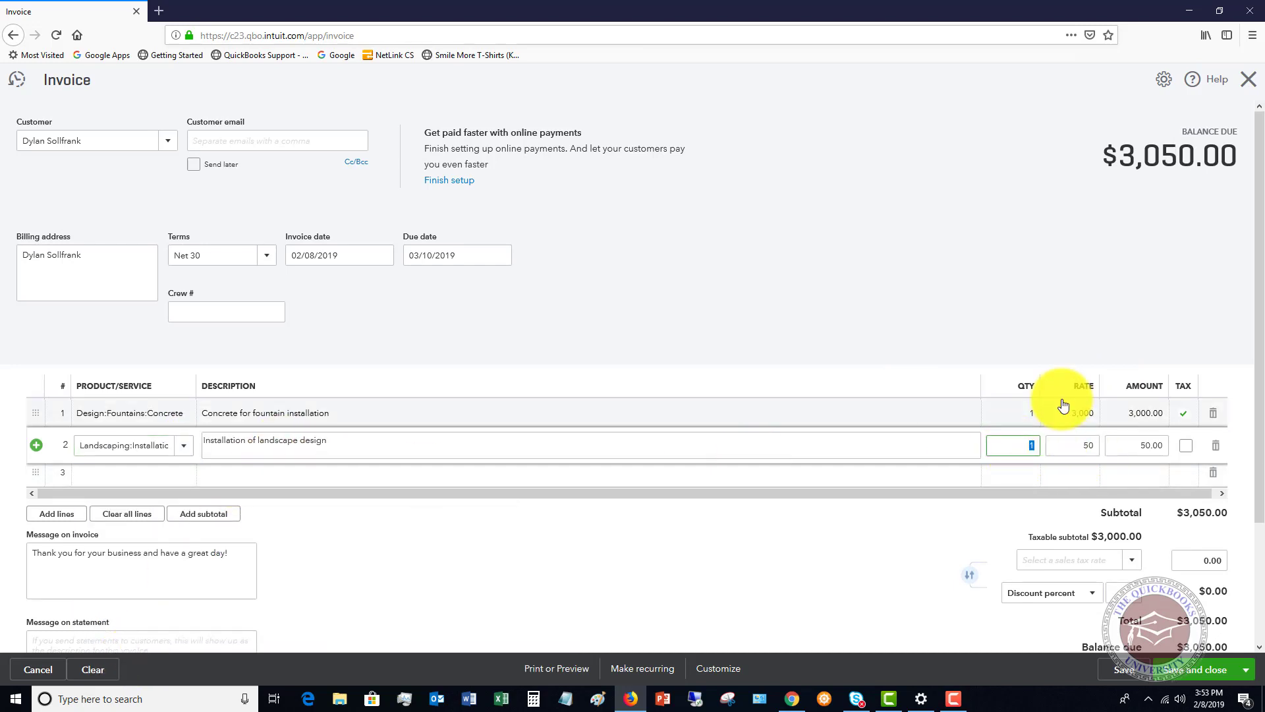
type("5")
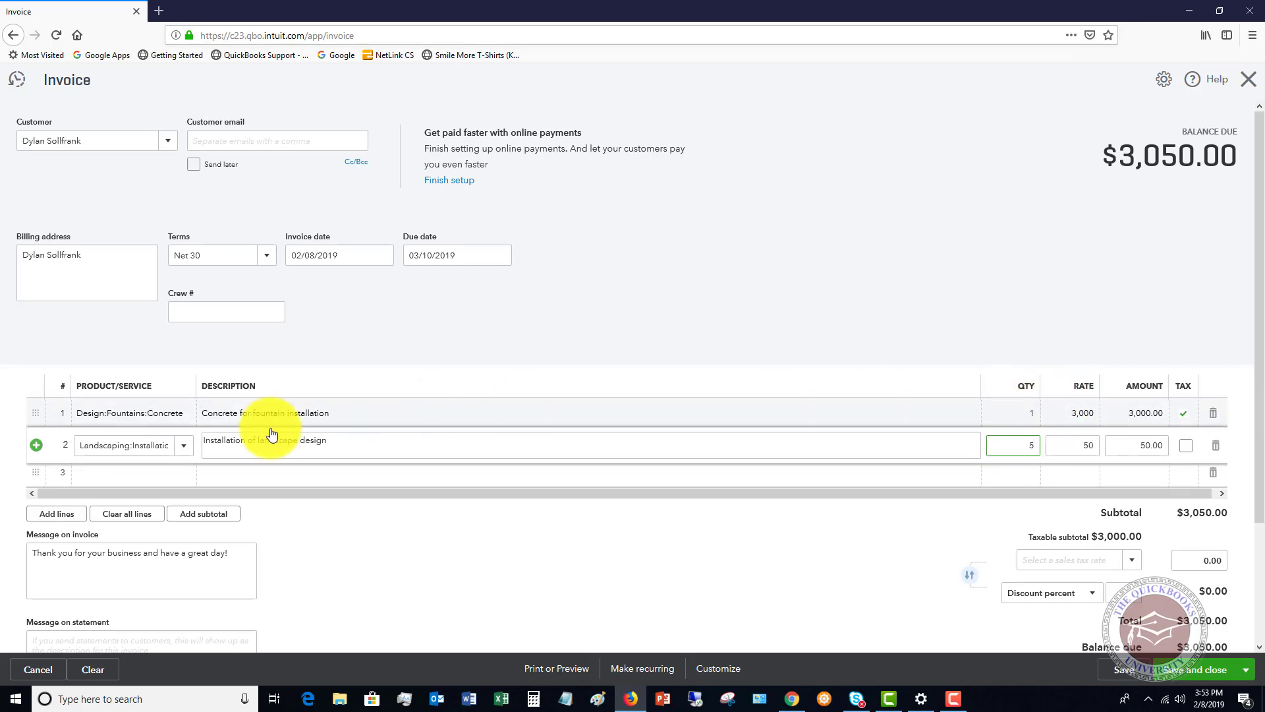
Step: Add a Pest Control:Pest Control line at 35, bringing the total to $3,285.00
left_click(181, 473)
left_click(186, 477)
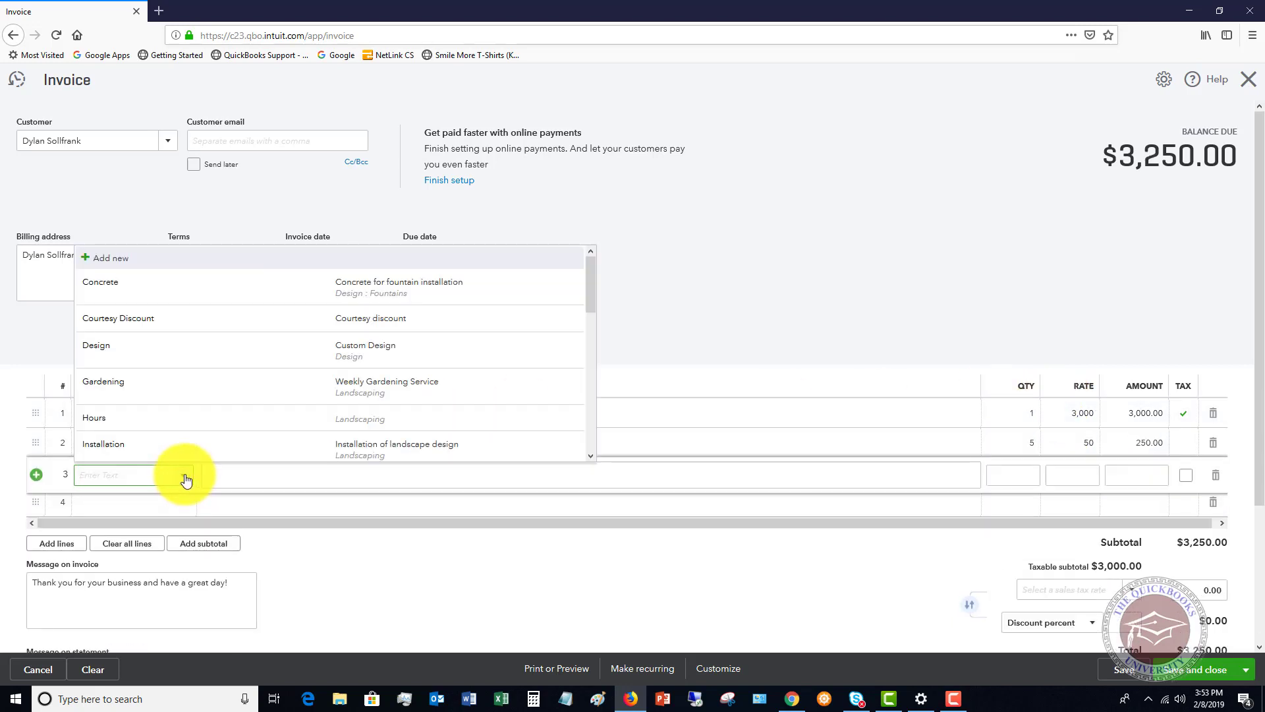
scroll(239, 421, "down", 3)
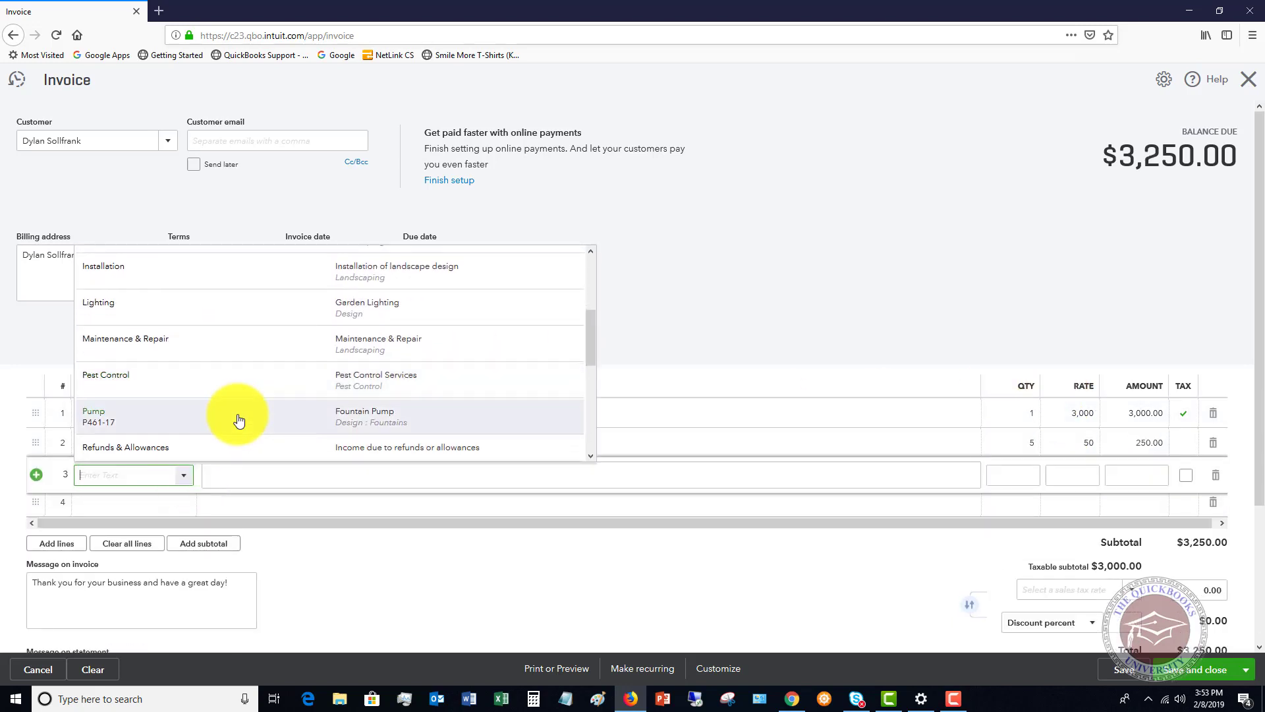
left_click(239, 383)
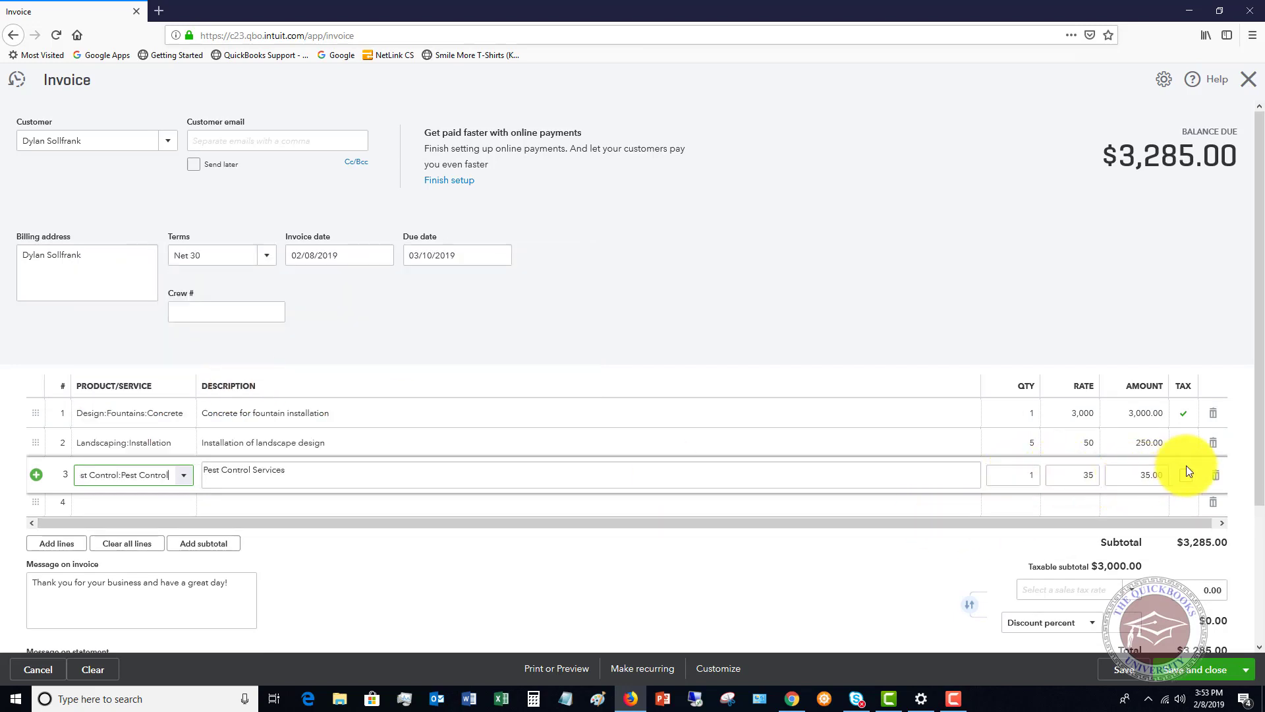
scroll(1160, 461, "down", 1)
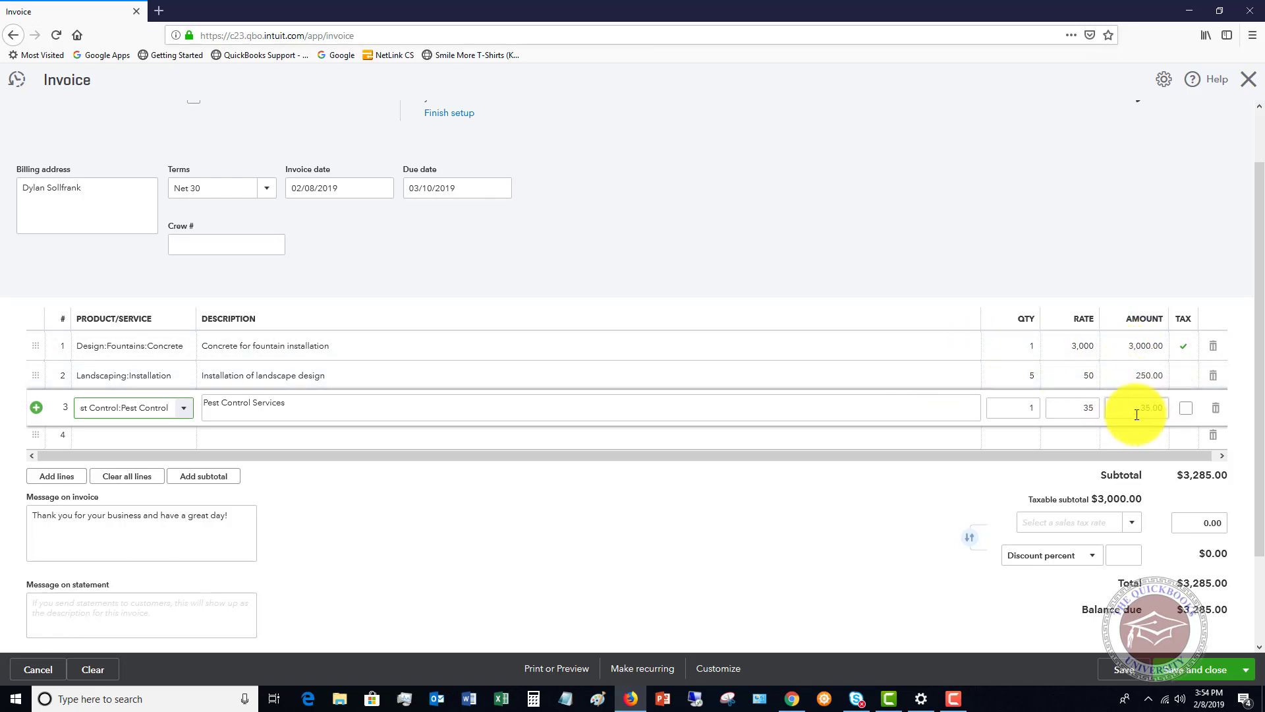
left_click(170, 435)
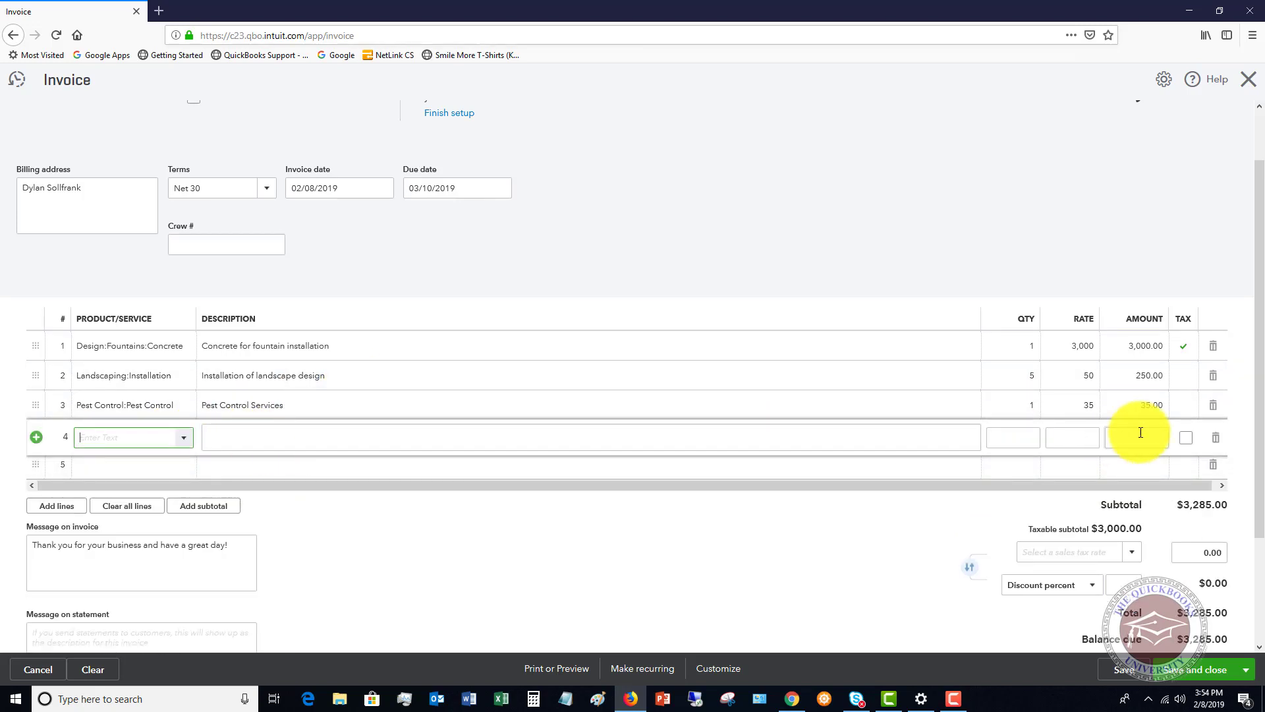
Step: Insert a $3,285.00 subtotal and add a Courtesy Discount line beneath it
left_click(201, 507)
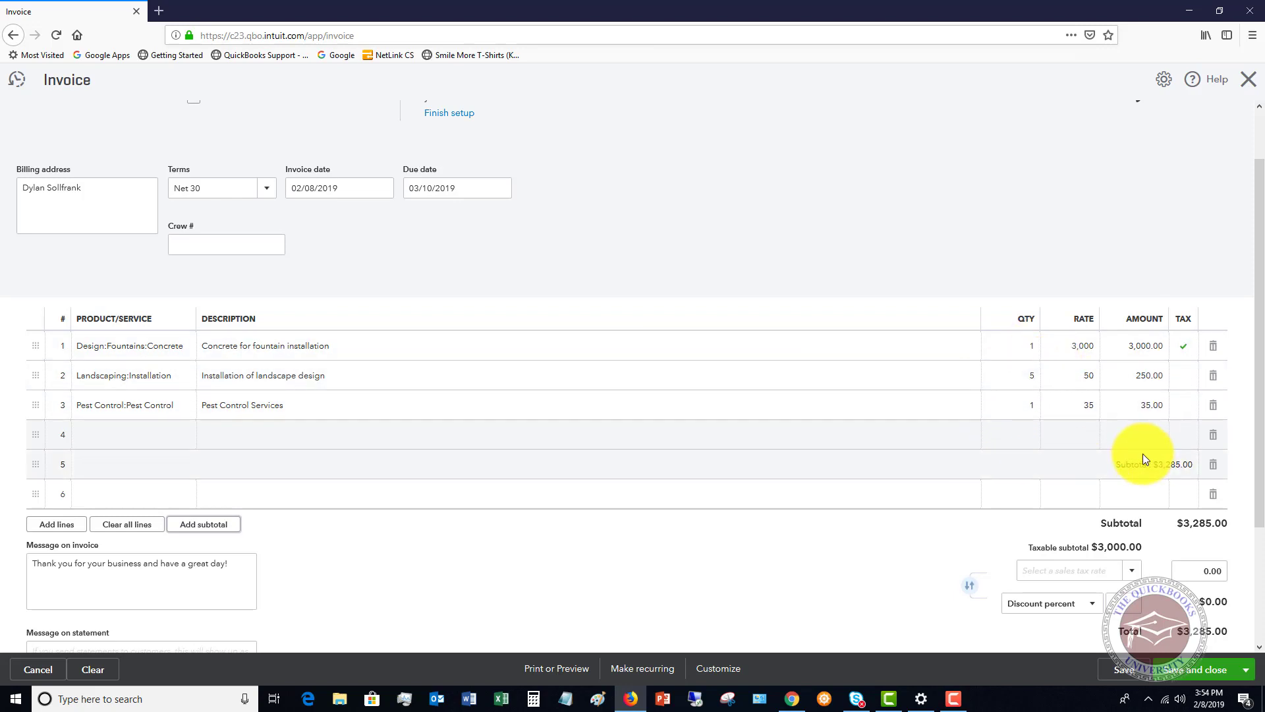
left_click(180, 497)
left_click(184, 500)
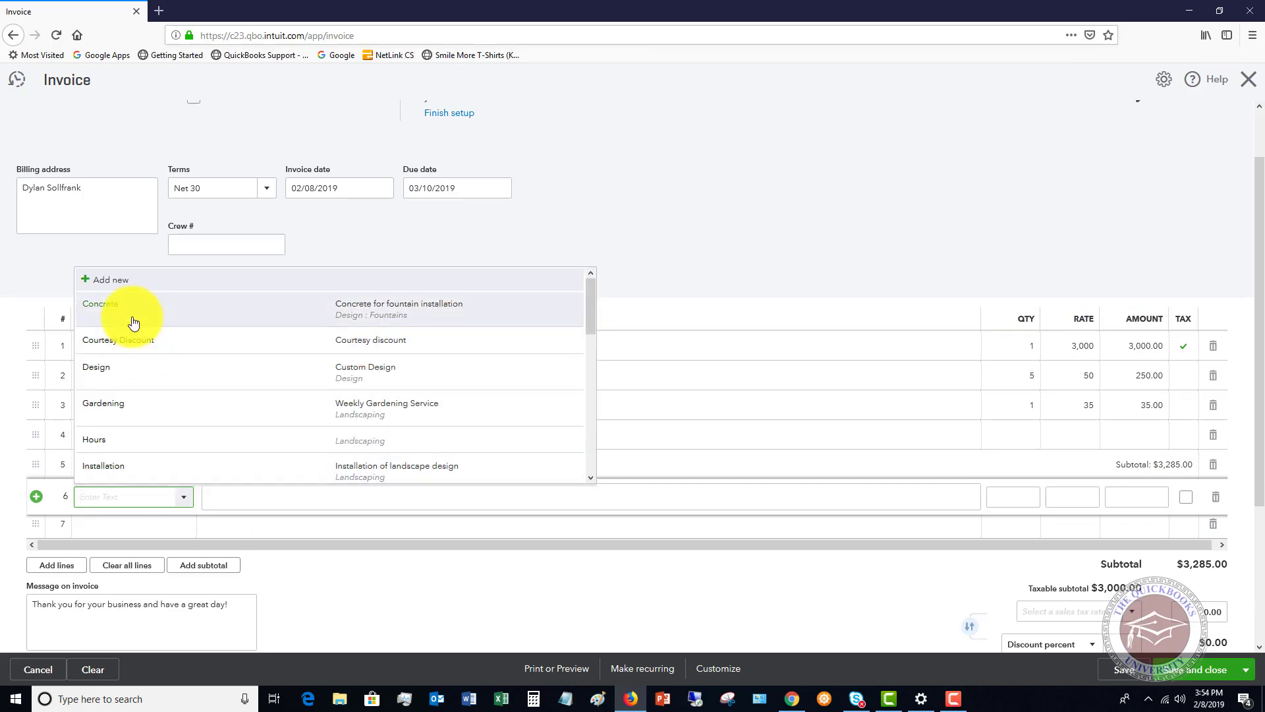
left_click(132, 346)
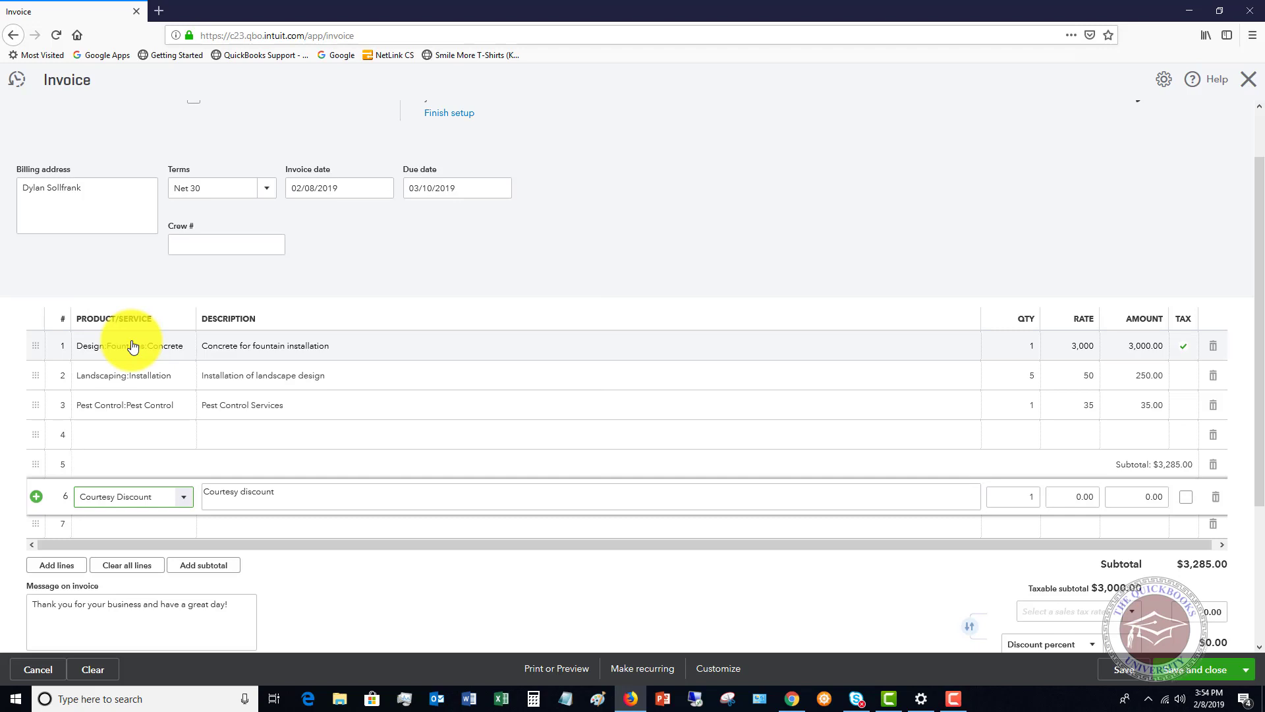
left_click(254, 496)
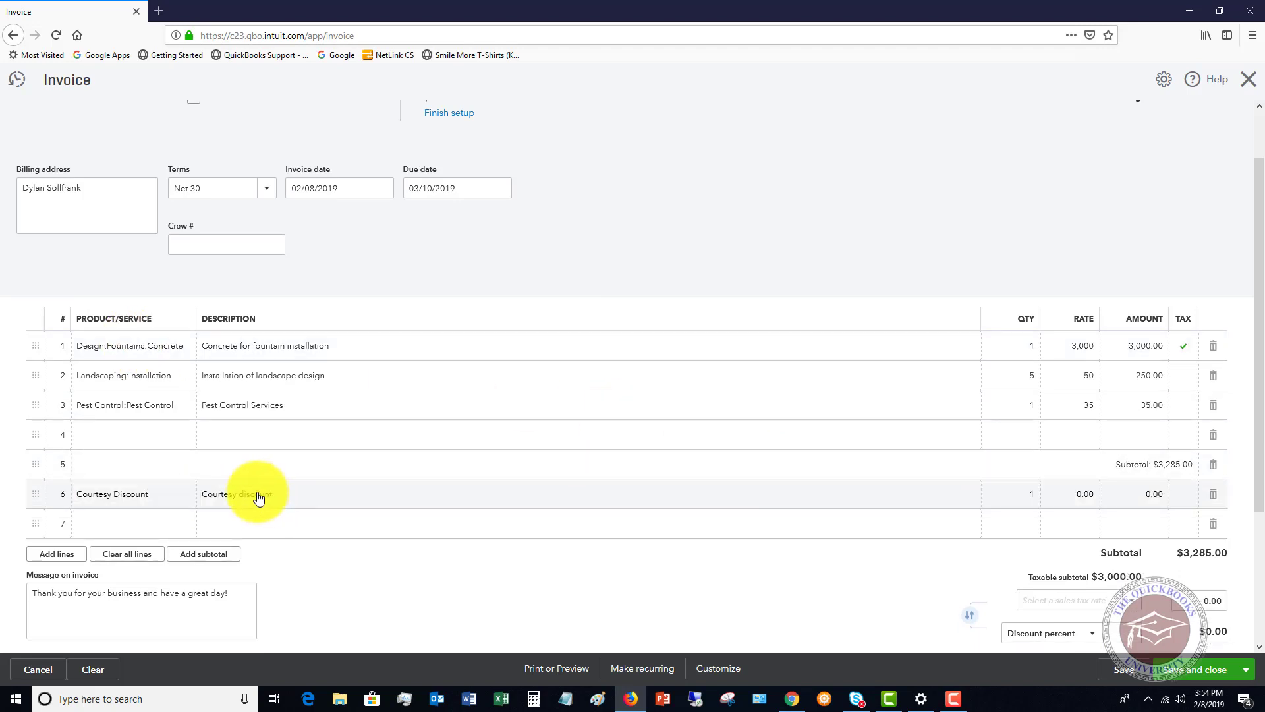
Step: Set the Courtesy Discount rate to -250, bringing the invoice to $3,035.00
left_click(245, 499)
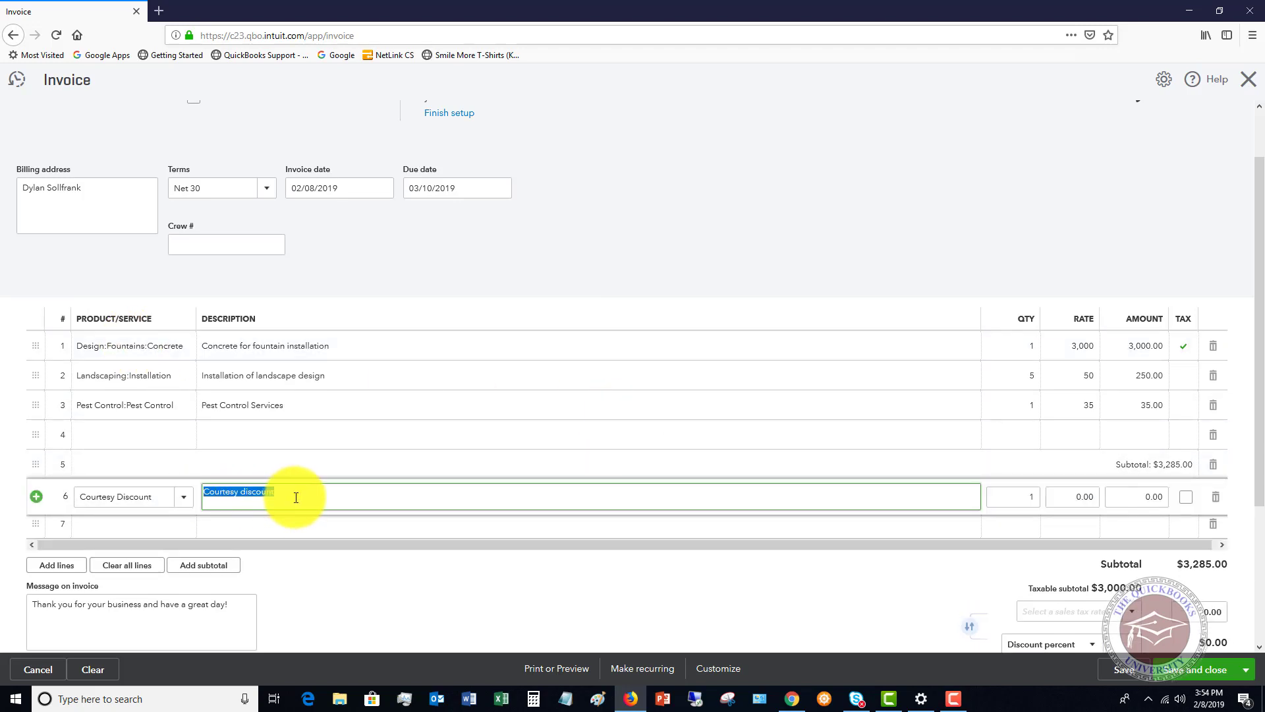
left_click(1063, 496)
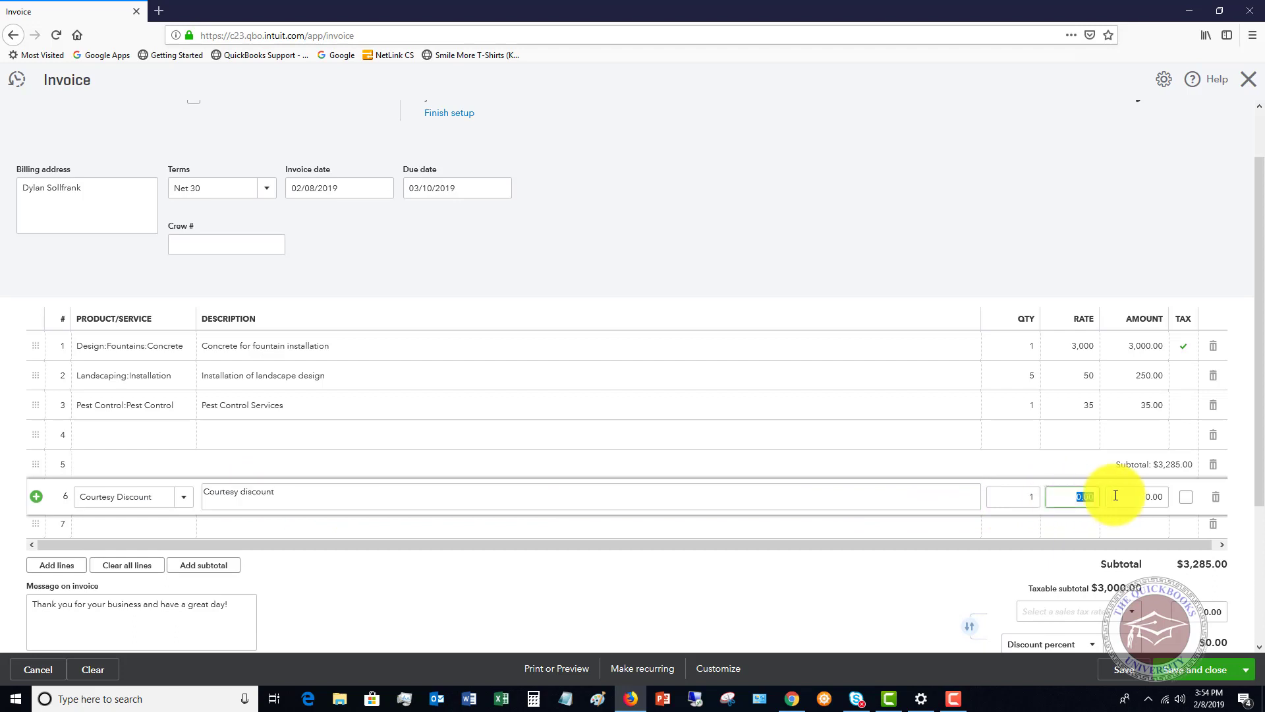
type("-250")
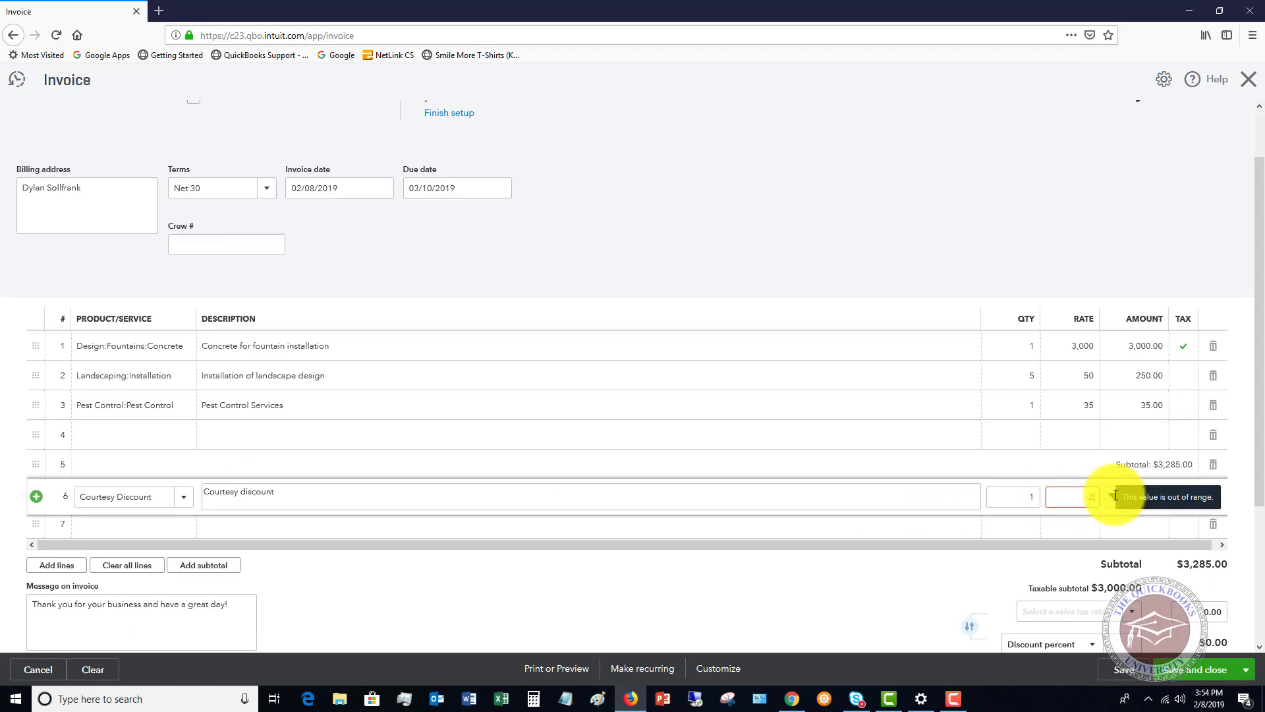
left_click(1115, 495)
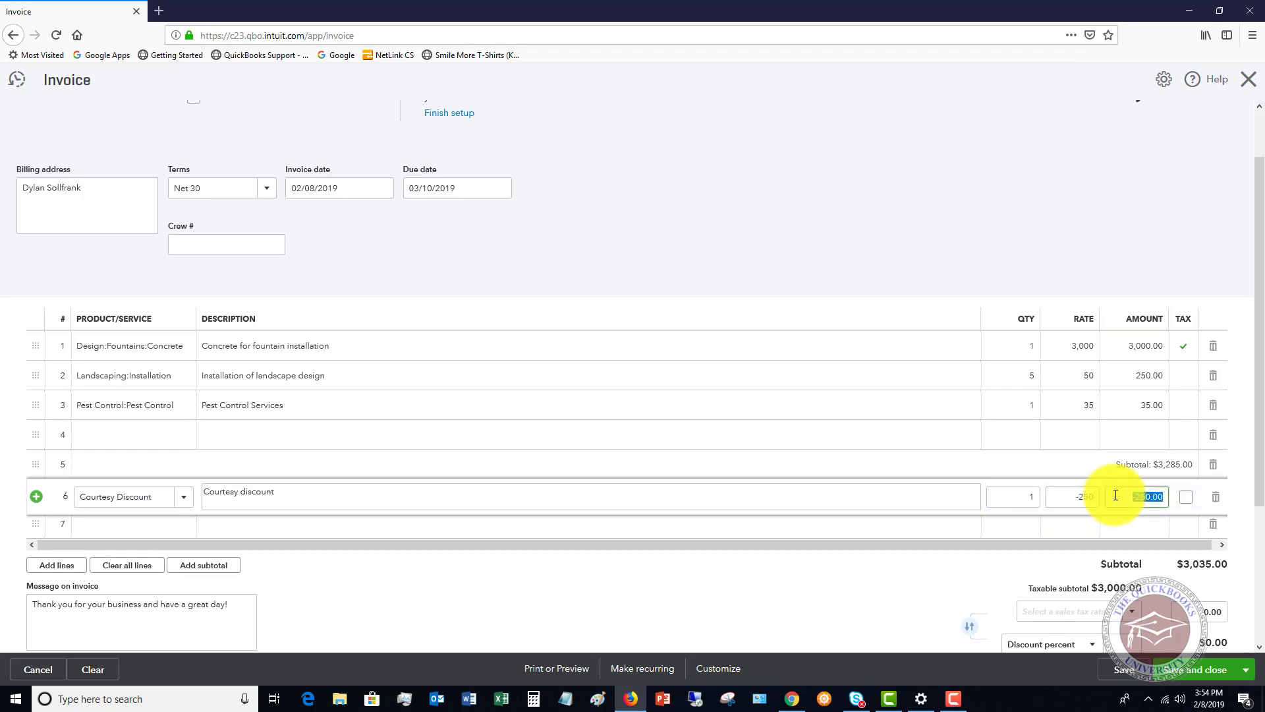
left_click(1110, 481)
scroll(1087, 441, "down", 3)
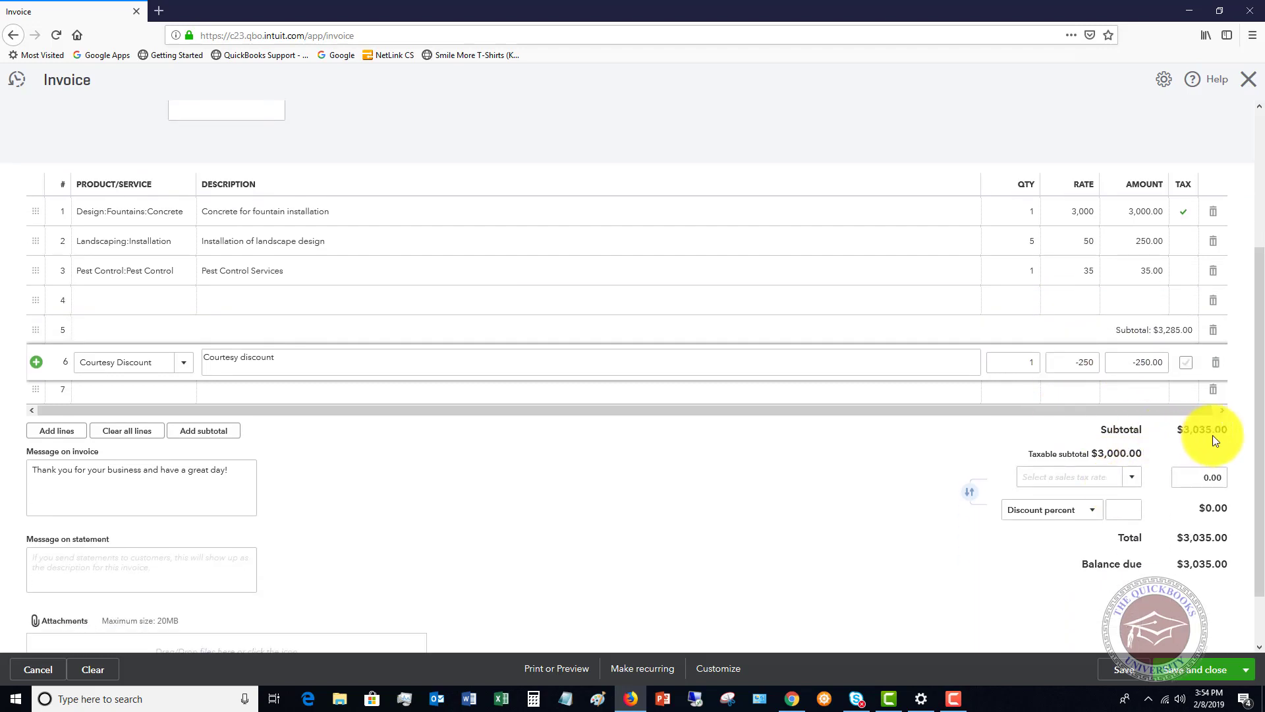
Step: Add a Landscaping:Gardening line of 5 at 25 (125.00), making the total $3,160.00
left_click(178, 391)
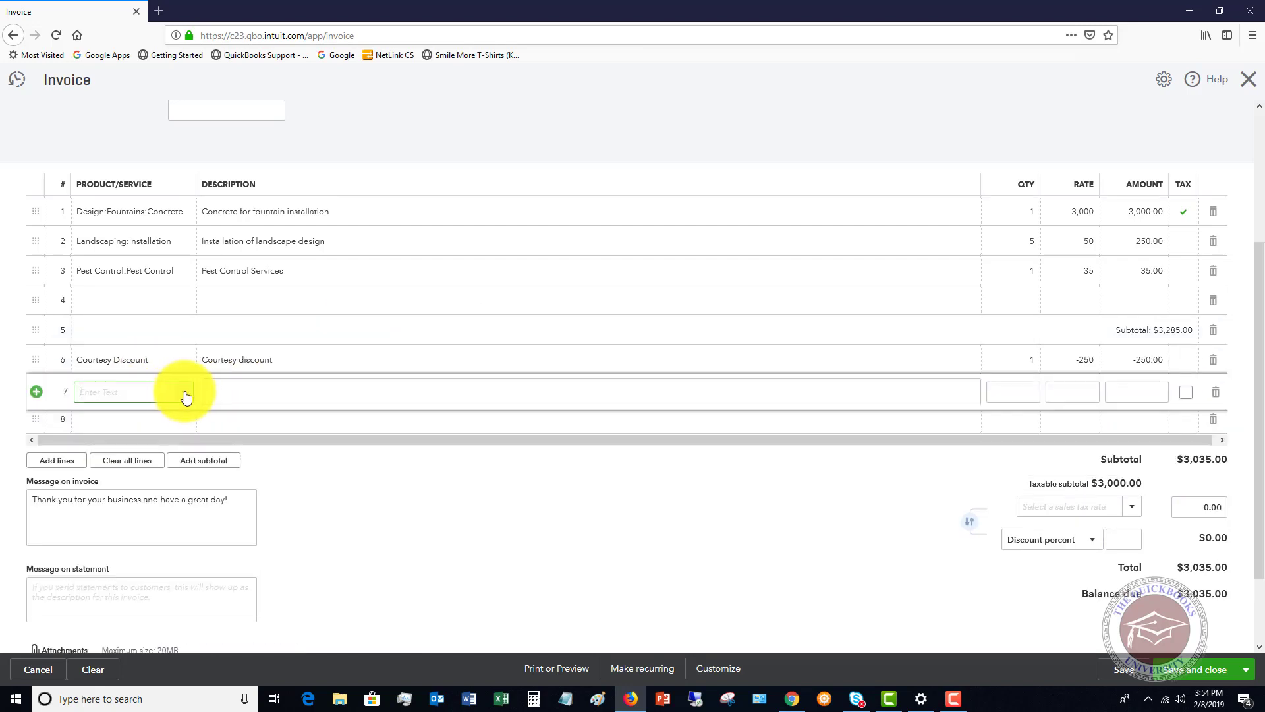
left_click(186, 396)
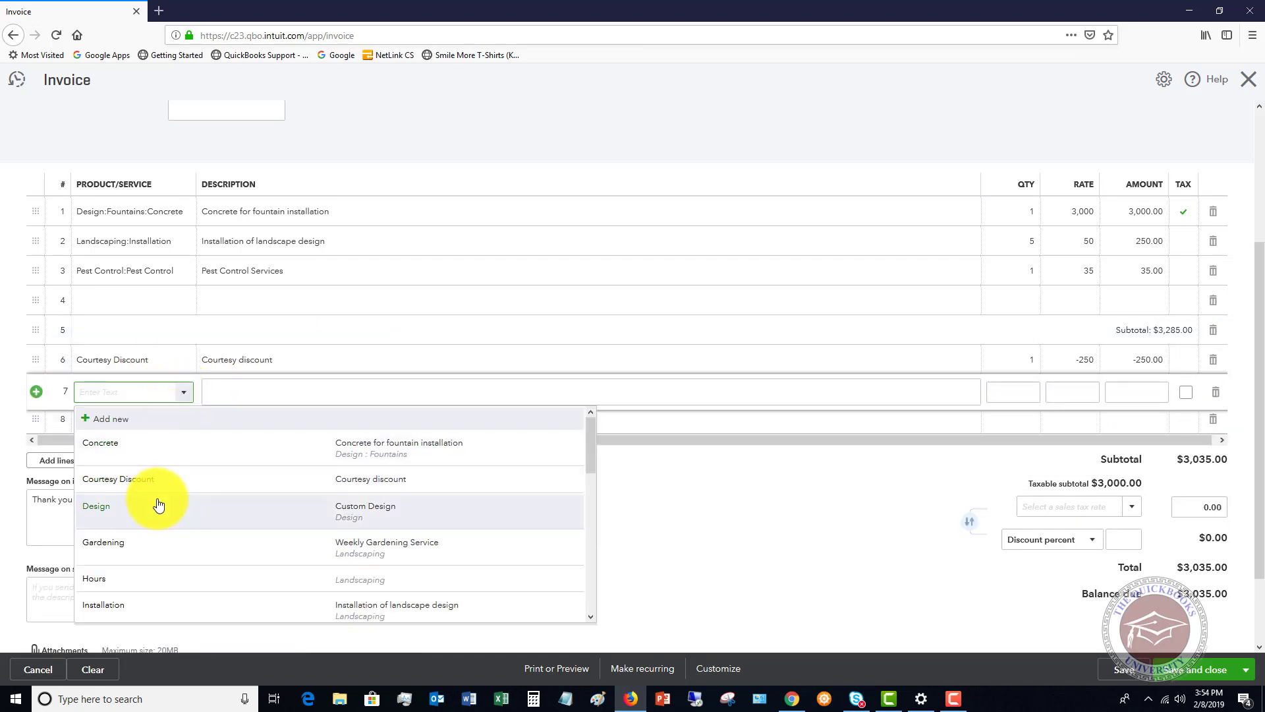
left_click(135, 542)
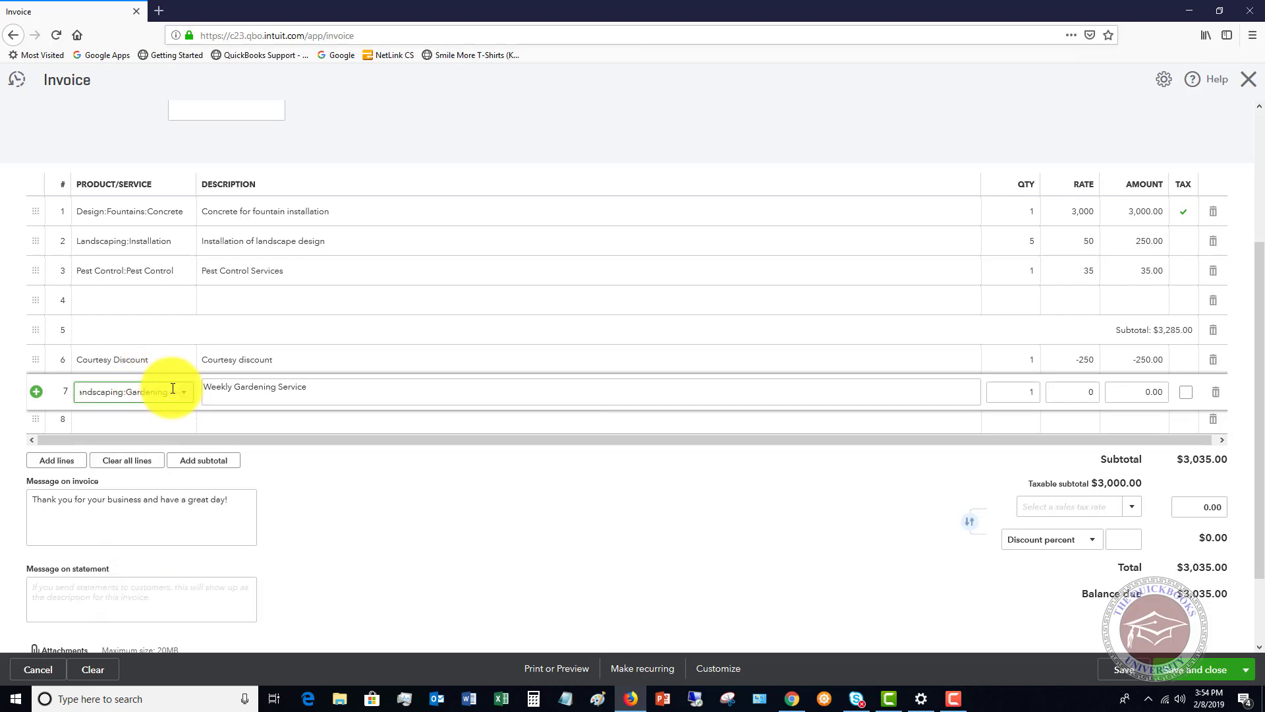
left_click(1025, 391)
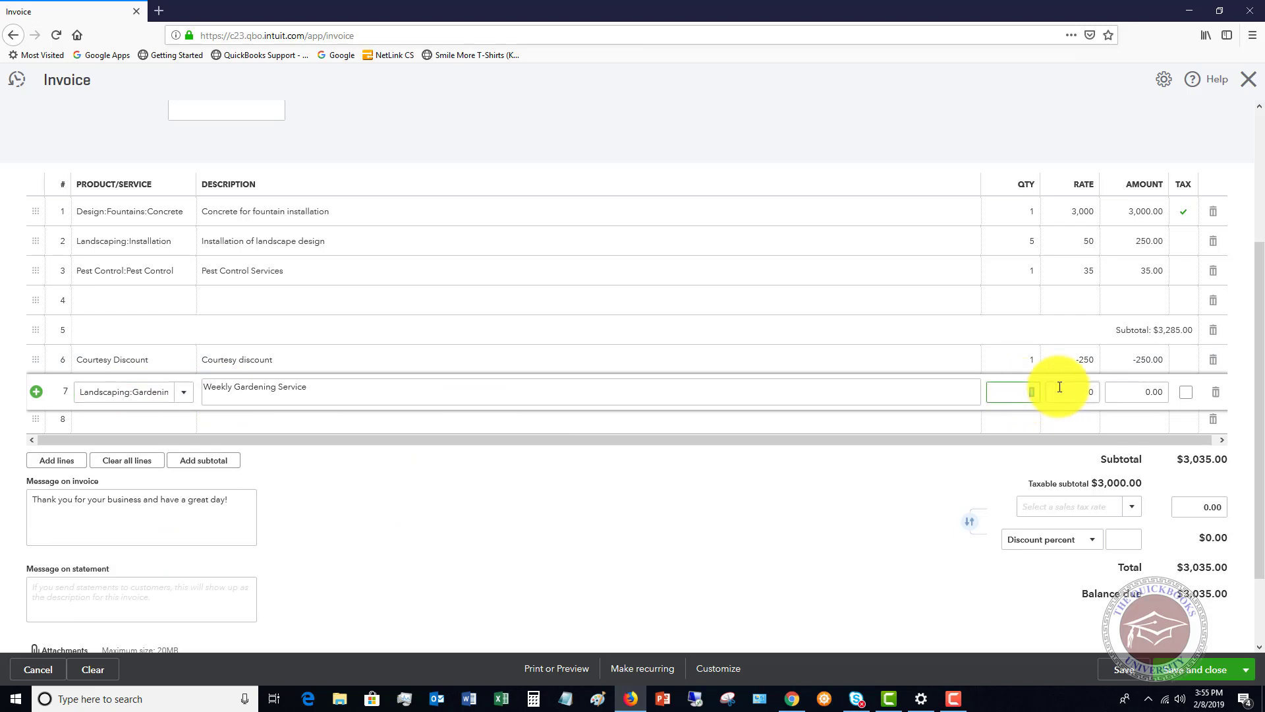
type("5")
key("Tab")
type("25")
key("Tab")
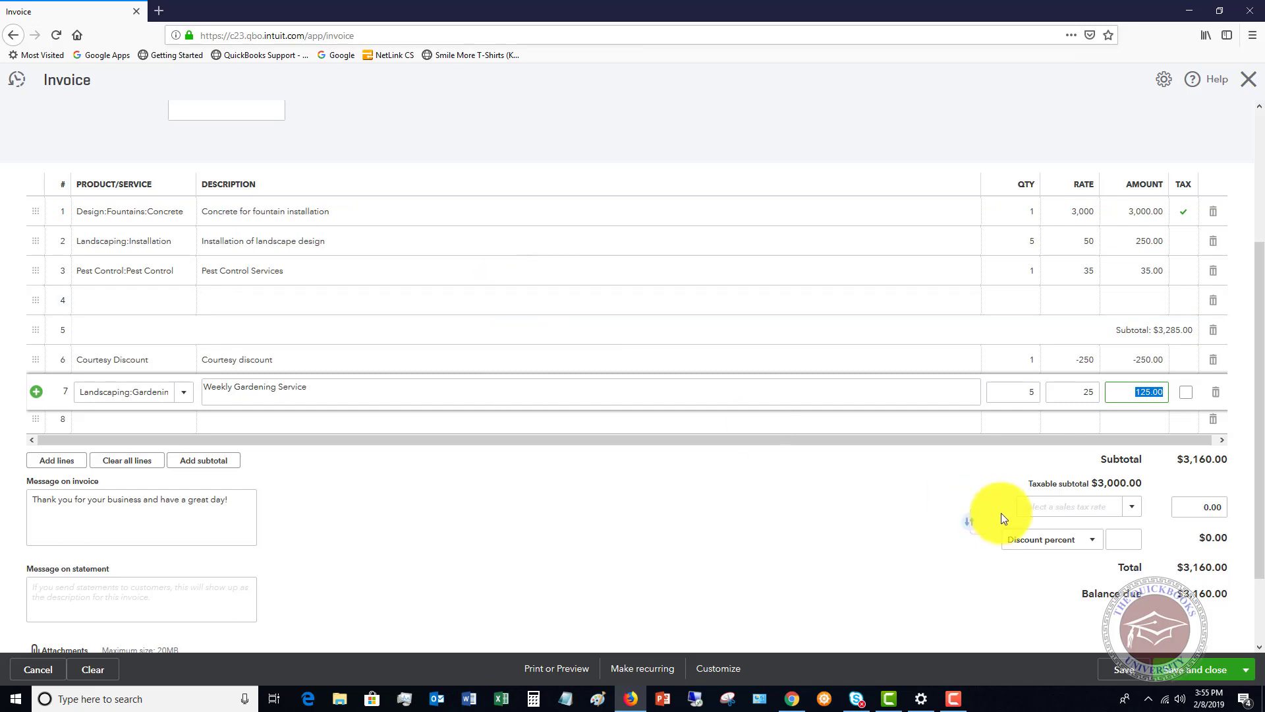
Step: Save and close the invoice, then open the Profit and Loss report from Reports
left_click(1205, 669)
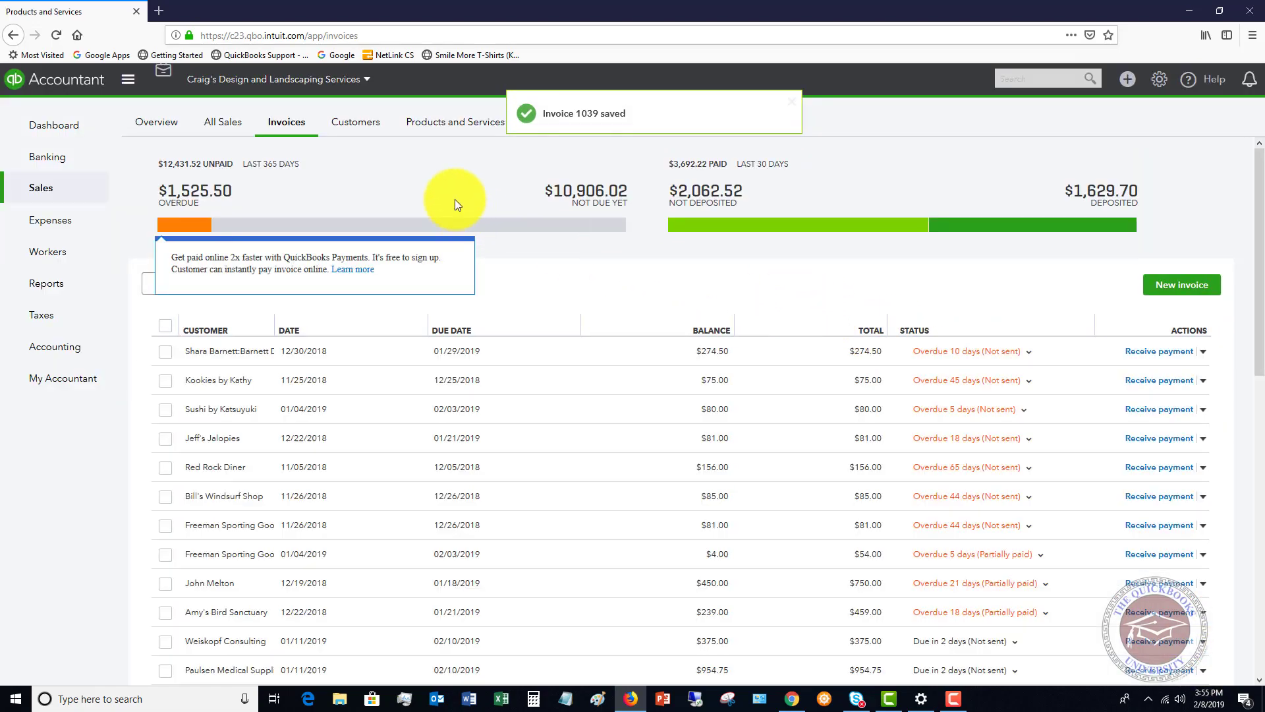
left_click(47, 282)
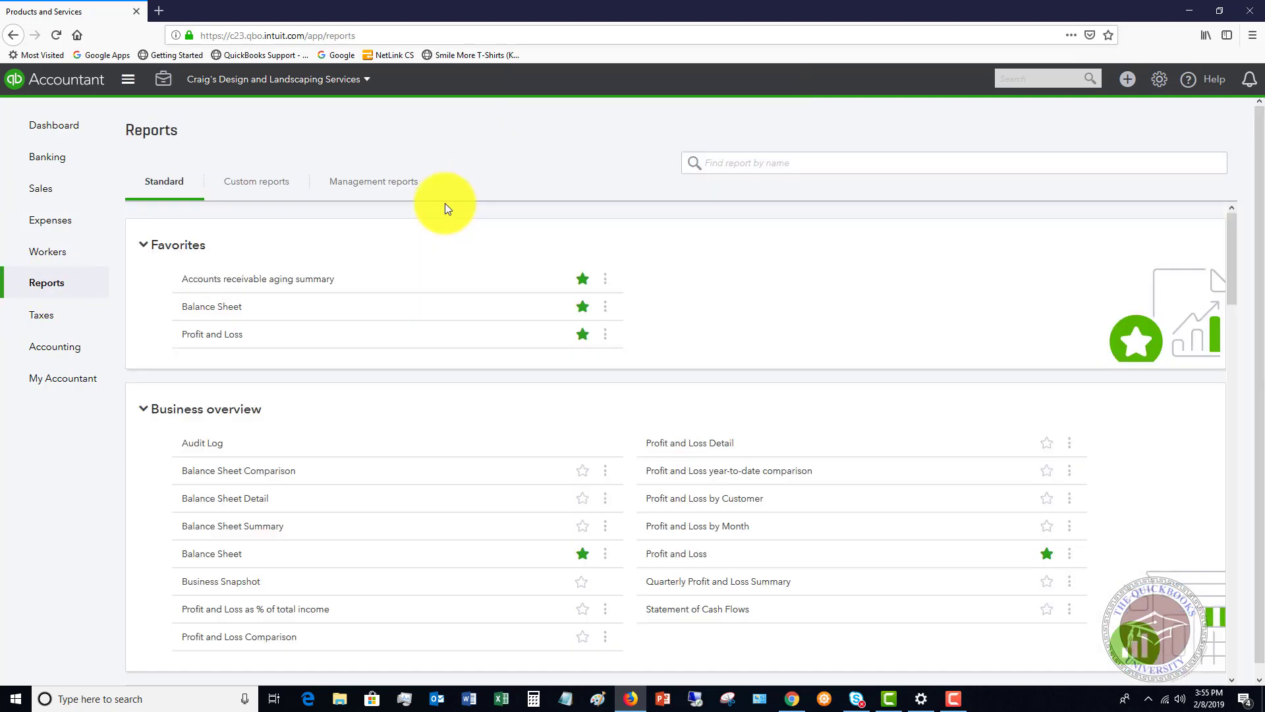
left_click(206, 334)
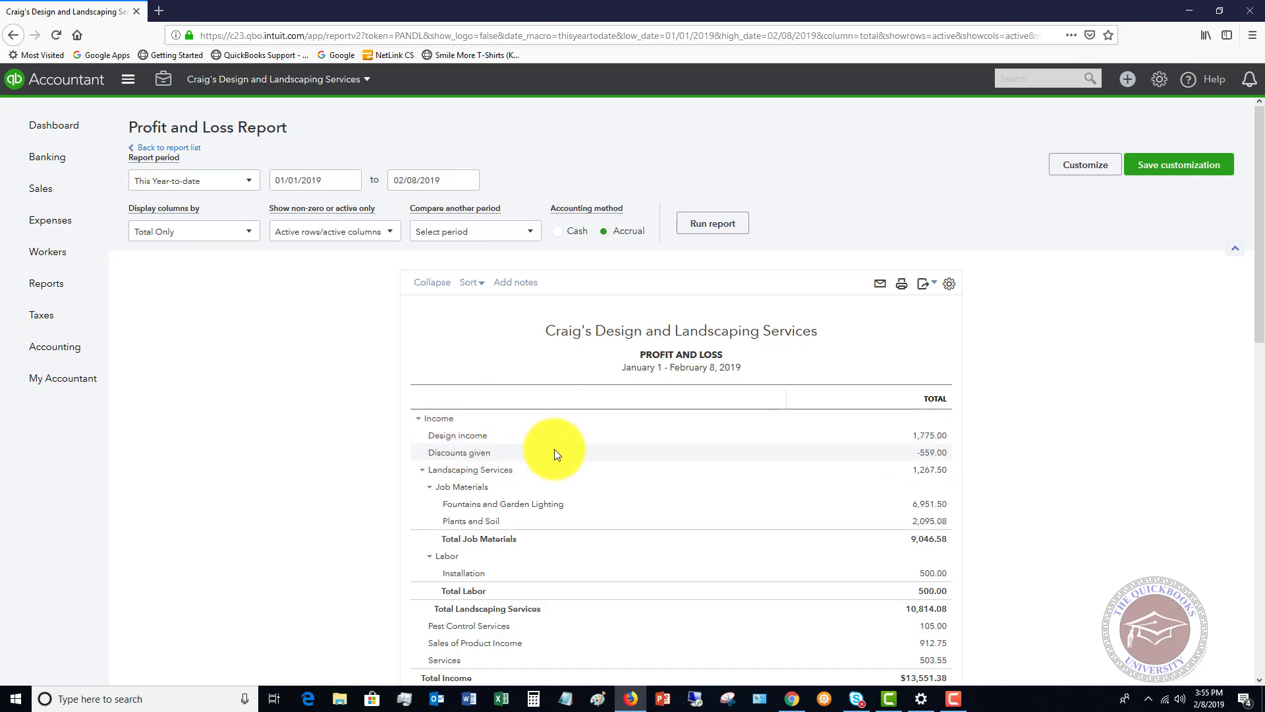
Step: Drill into the -559.00 Discounts given amount on the Profit and Loss report
left_click(929, 452)
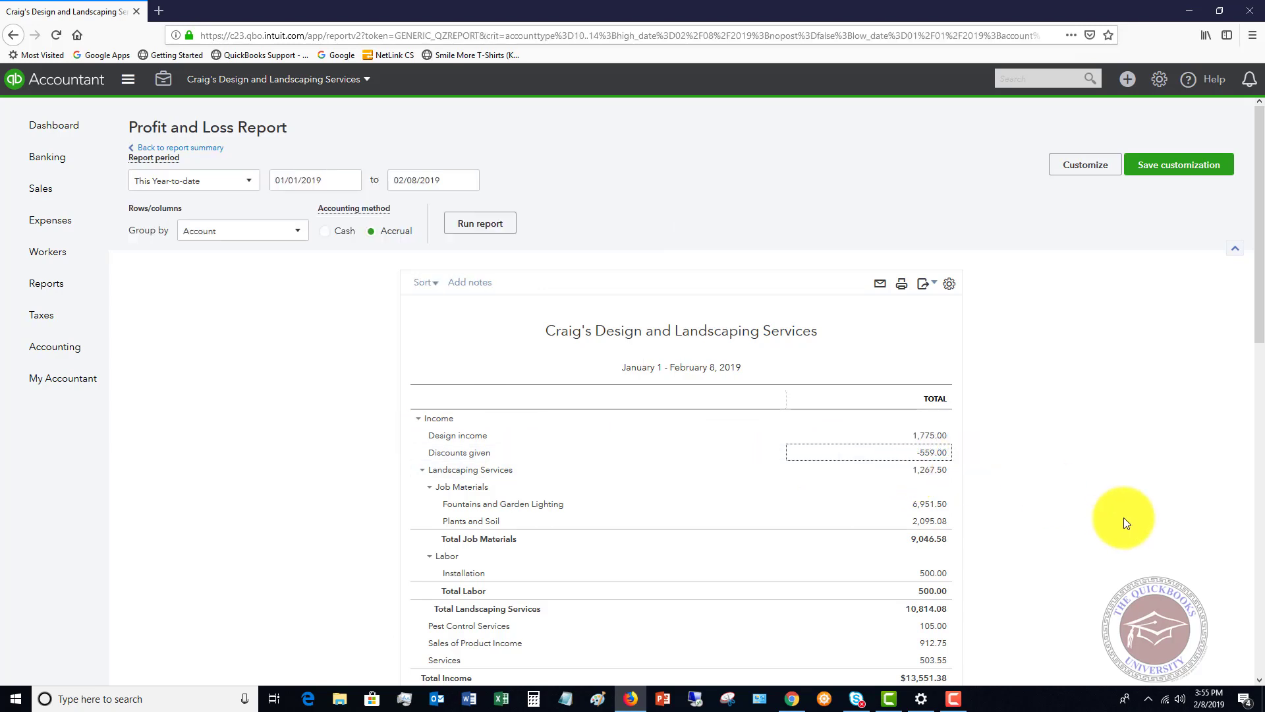